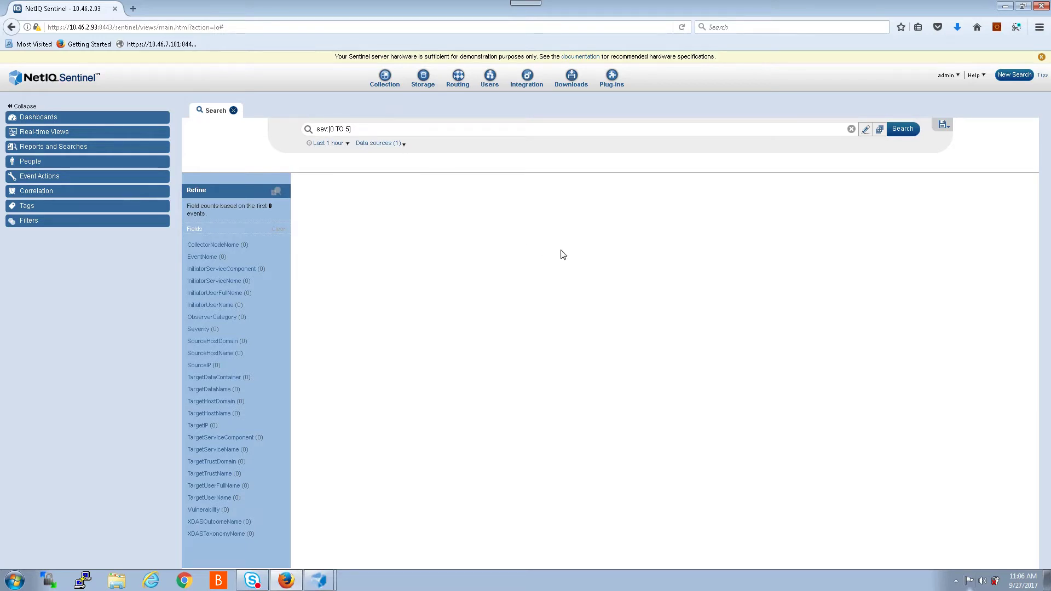
# Step: Open the Applications page from the admin menu, then minimize Firefox to show the desktop
pyautogui.click(958, 78)
pyautogui.click(956, 99)
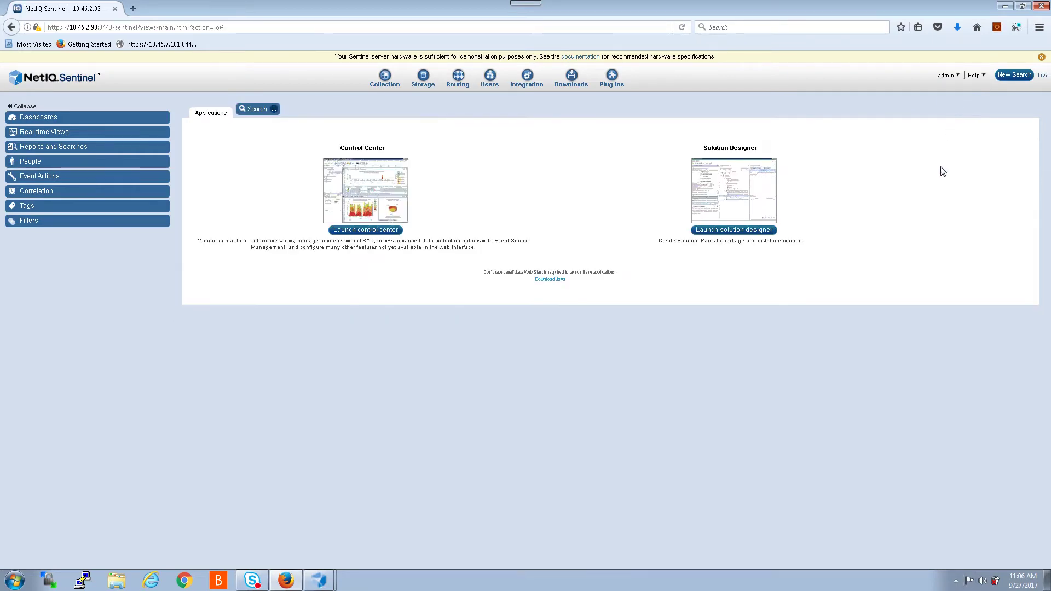
pyautogui.click(1006, 6)
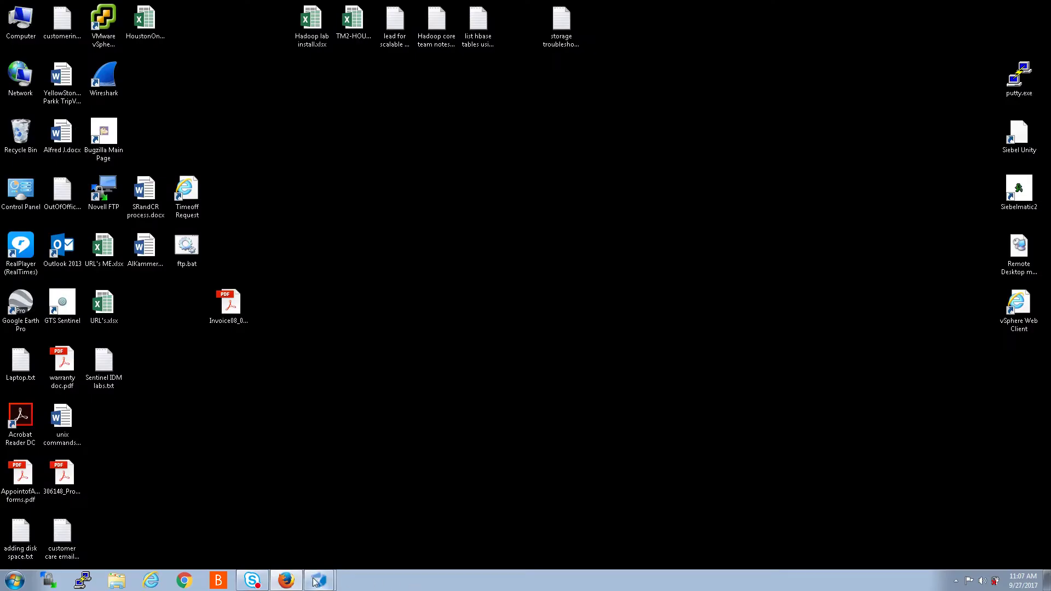
# Step: Bring up Control Center and look over the Event Source Management menu
pyautogui.moveTo(316, 581)
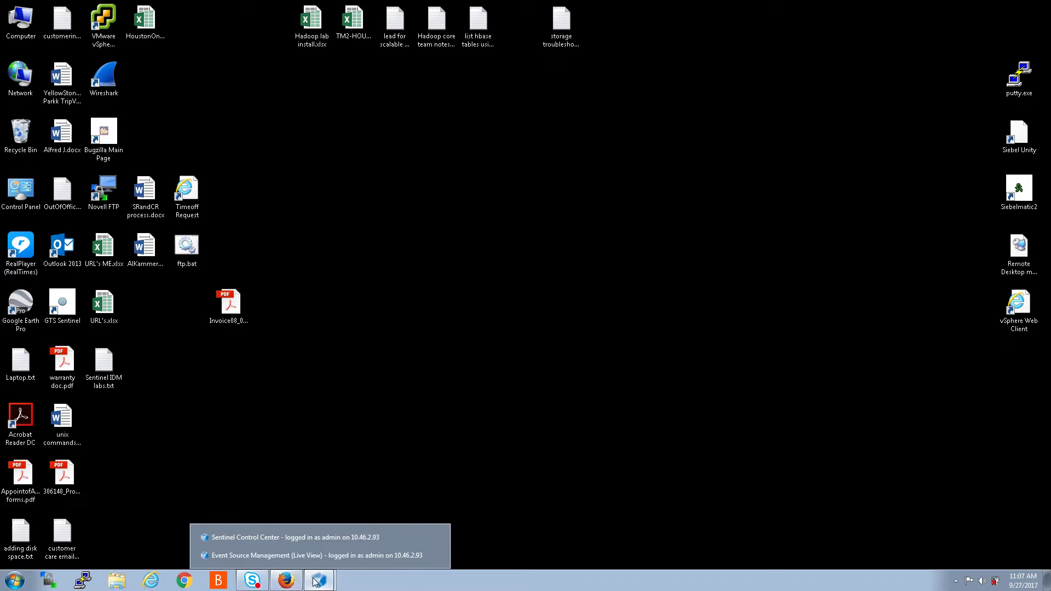
pyautogui.click(277, 536)
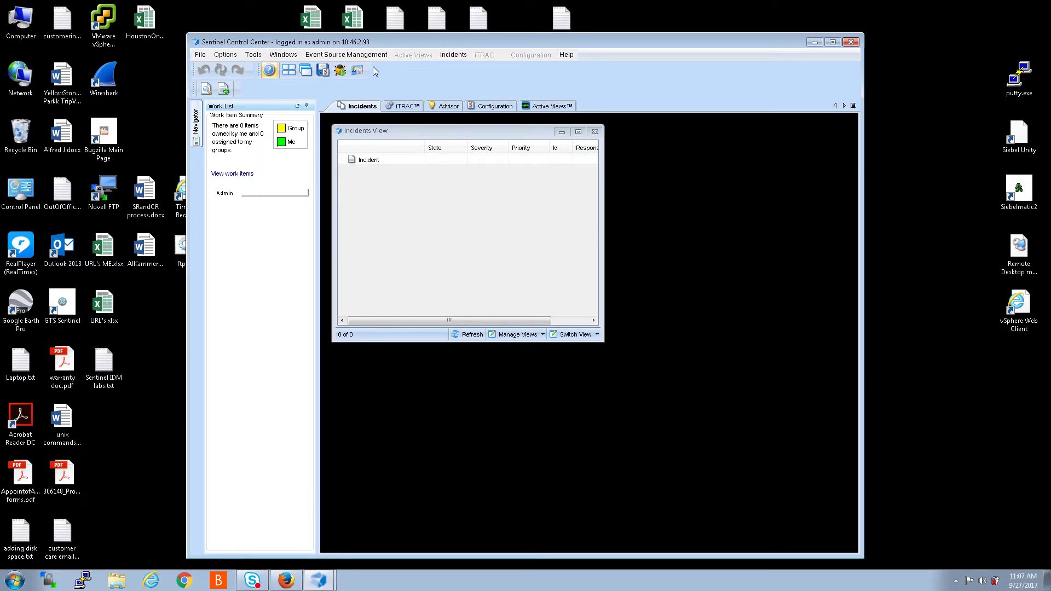
pyautogui.click(340, 58)
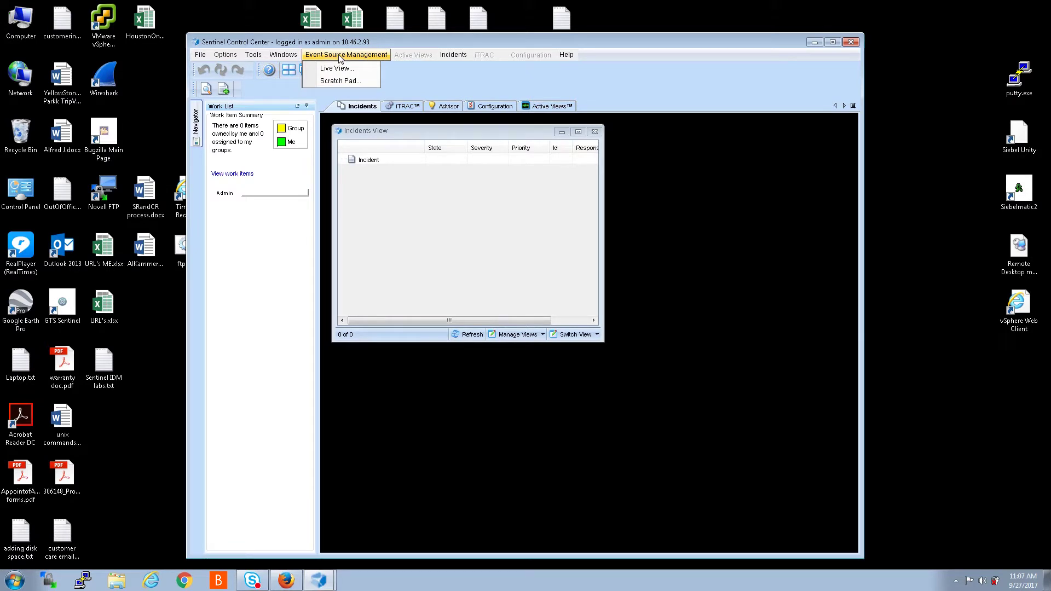
pyautogui.click(724, 172)
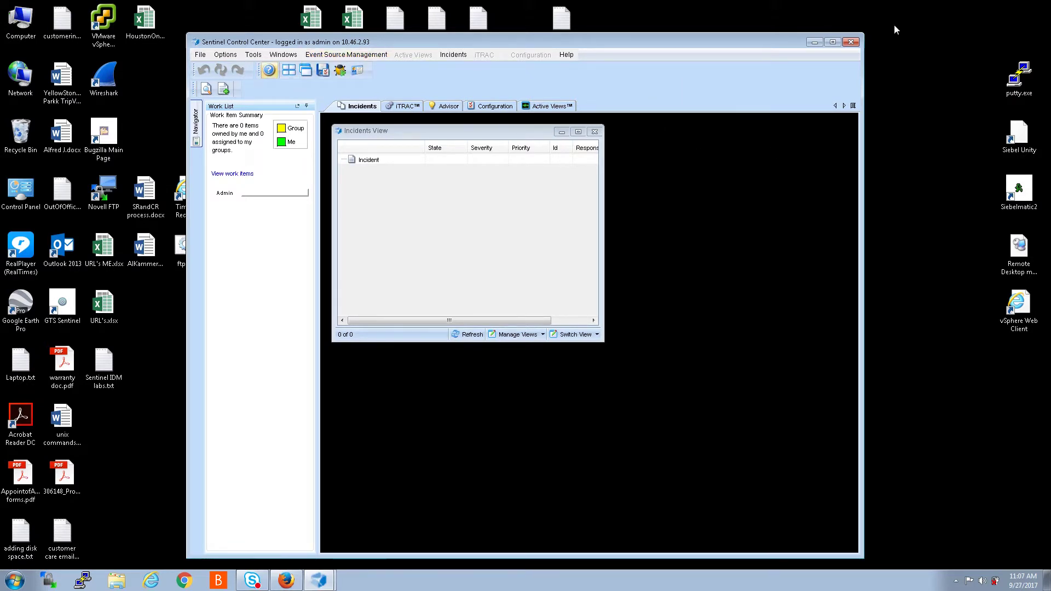
# Step: Minimize Control Center and switch to the Event Source Management Live View window
pyautogui.click(814, 43)
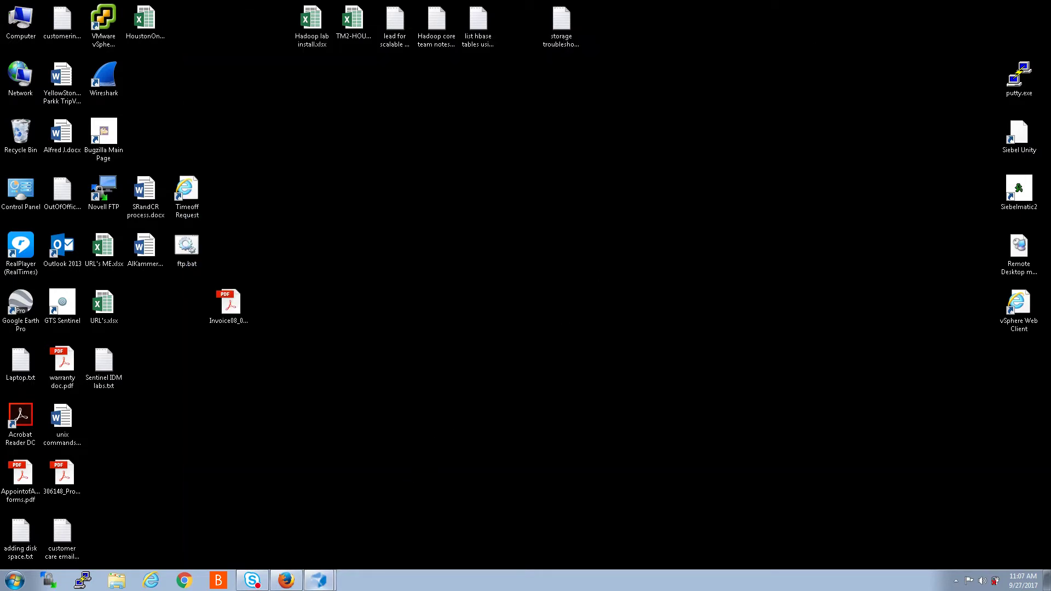
pyautogui.click(318, 580)
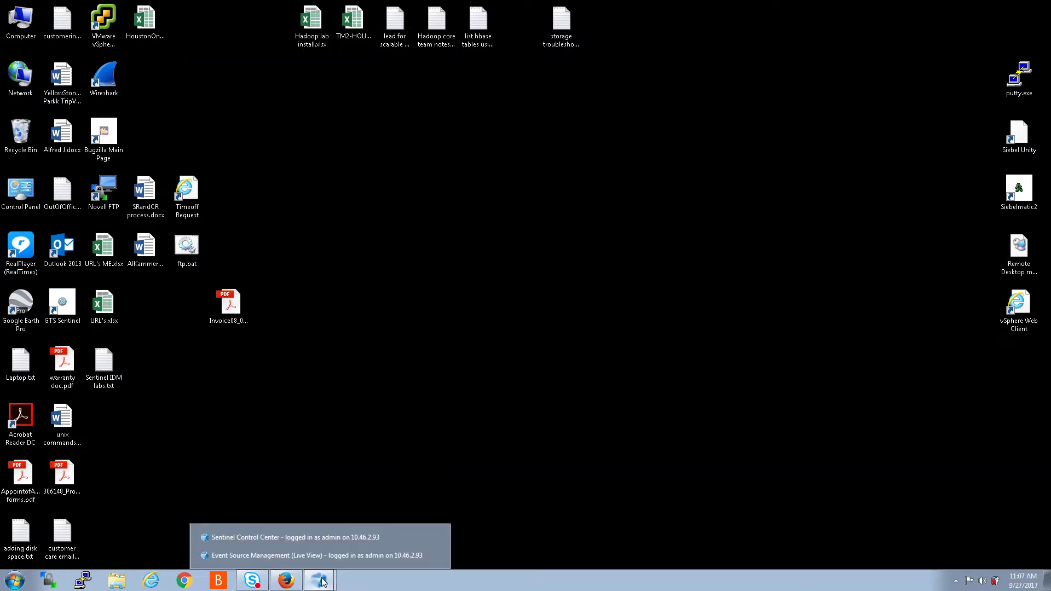
pyautogui.click(258, 556)
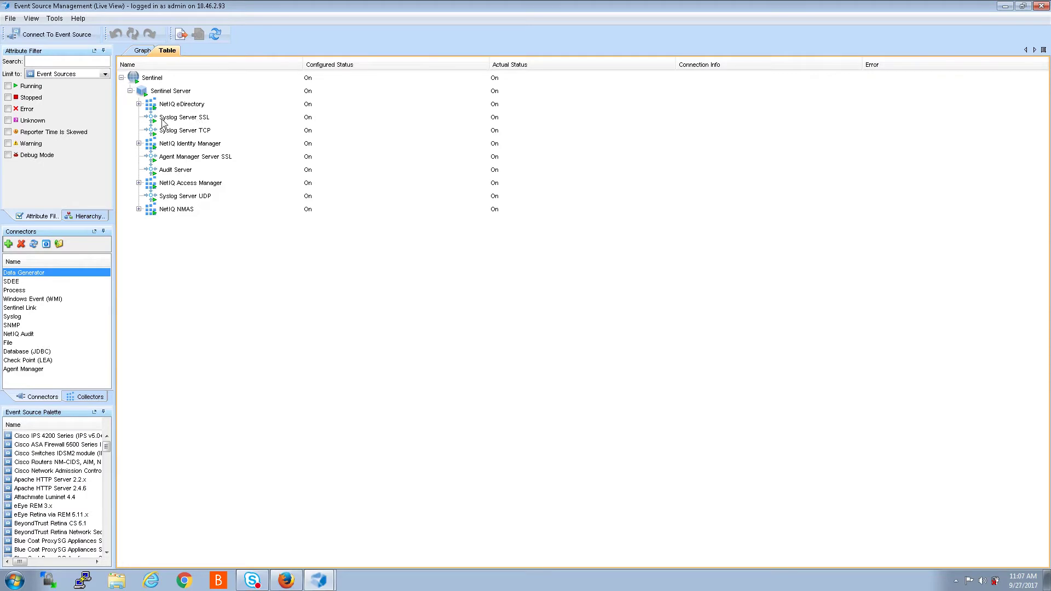
# Step: Limit the tree to Event Source Servers and select Syslog Server SSL
pyautogui.click(105, 75)
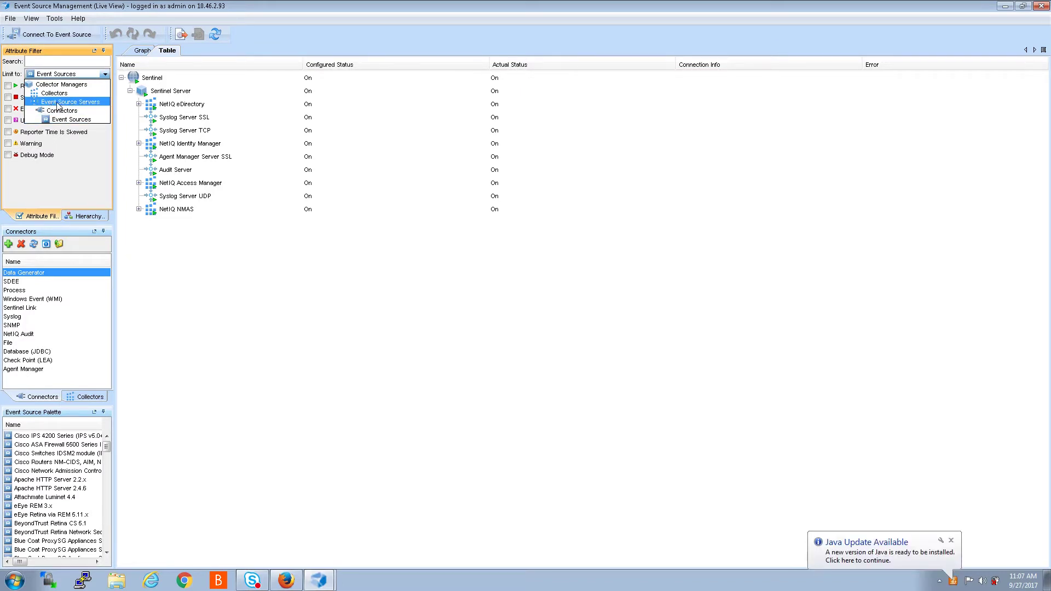
pyautogui.click(58, 103)
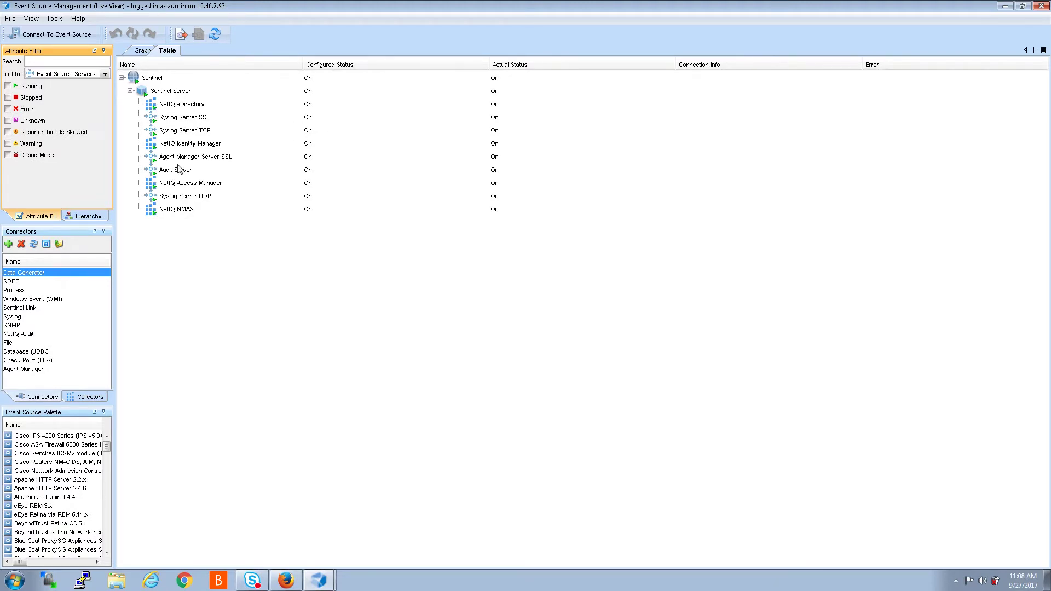
pyautogui.click(152, 121)
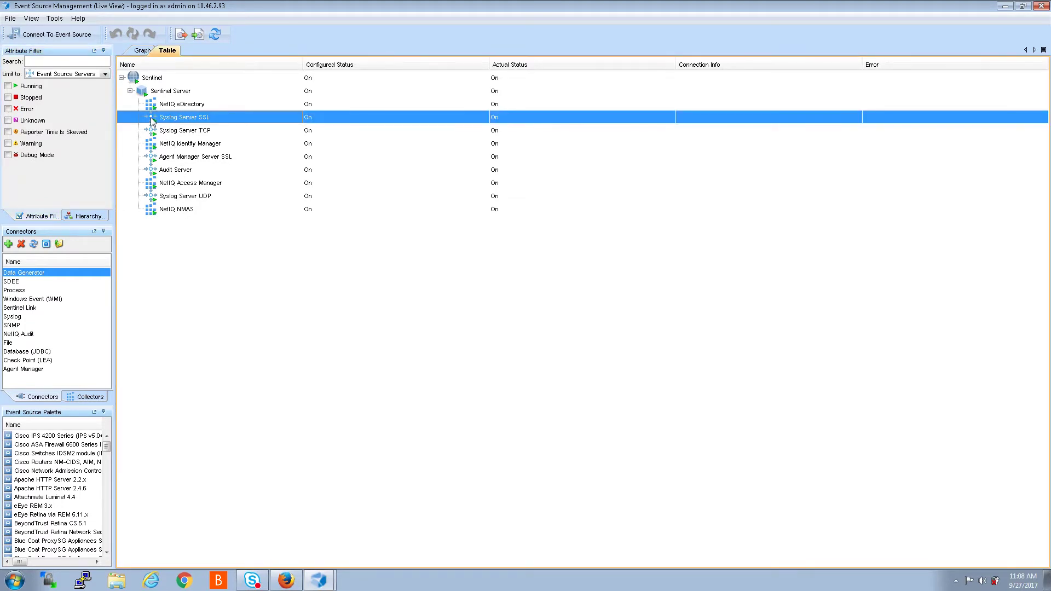
pyautogui.rightClick(152, 117)
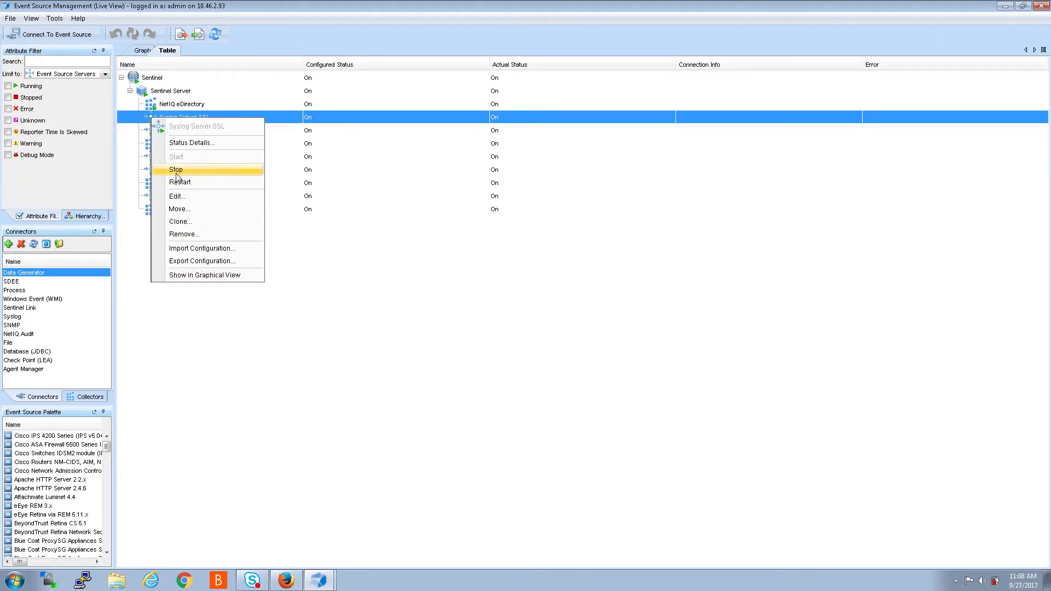
pyautogui.click(189, 199)
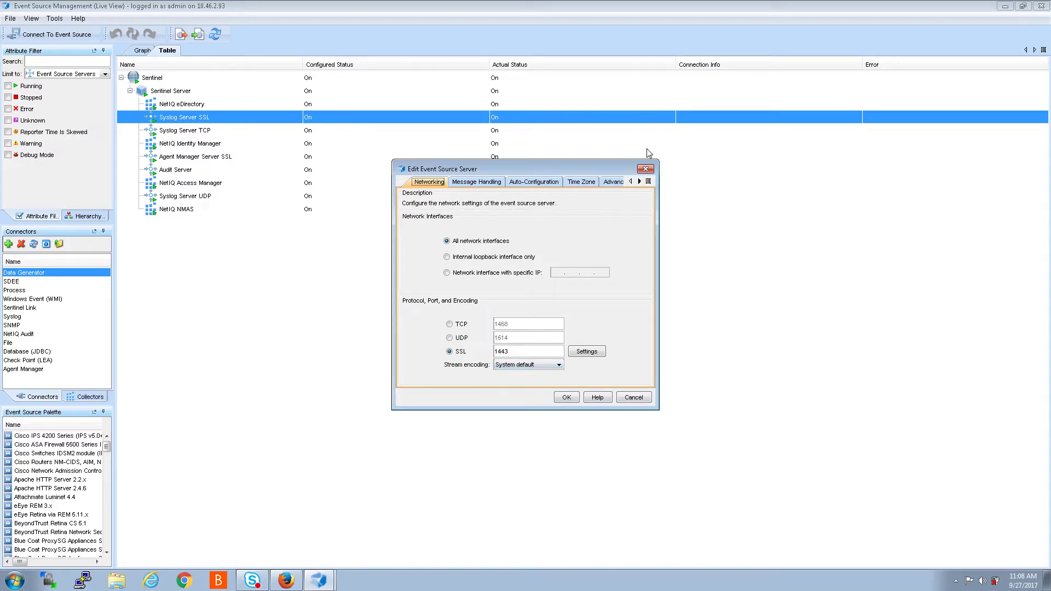
pyautogui.click(646, 170)
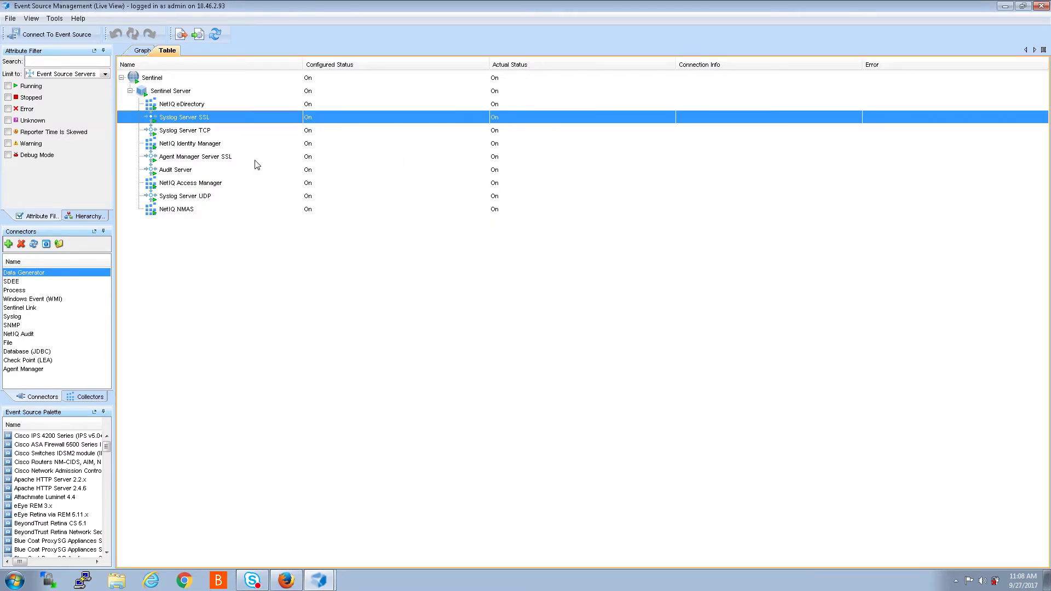
pyautogui.click(176, 133)
pyautogui.rightClick(177, 134)
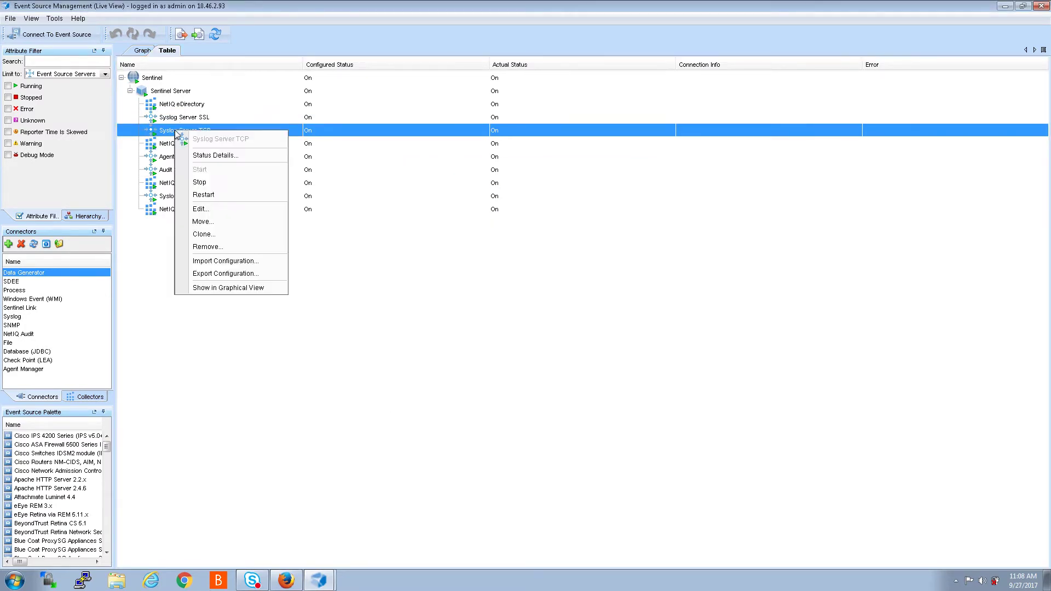
pyautogui.click(201, 210)
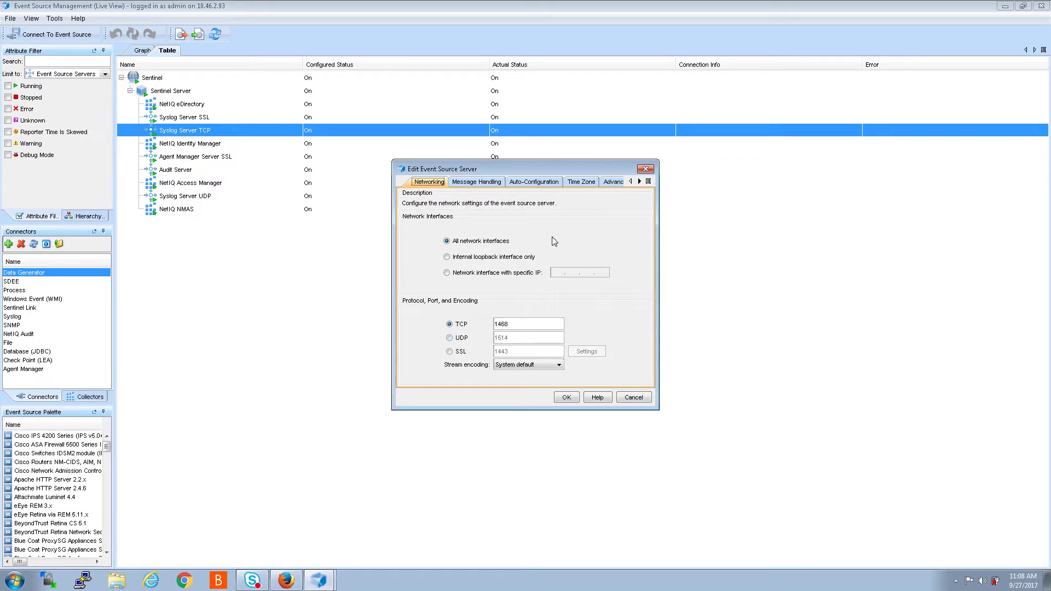
pyautogui.click(646, 170)
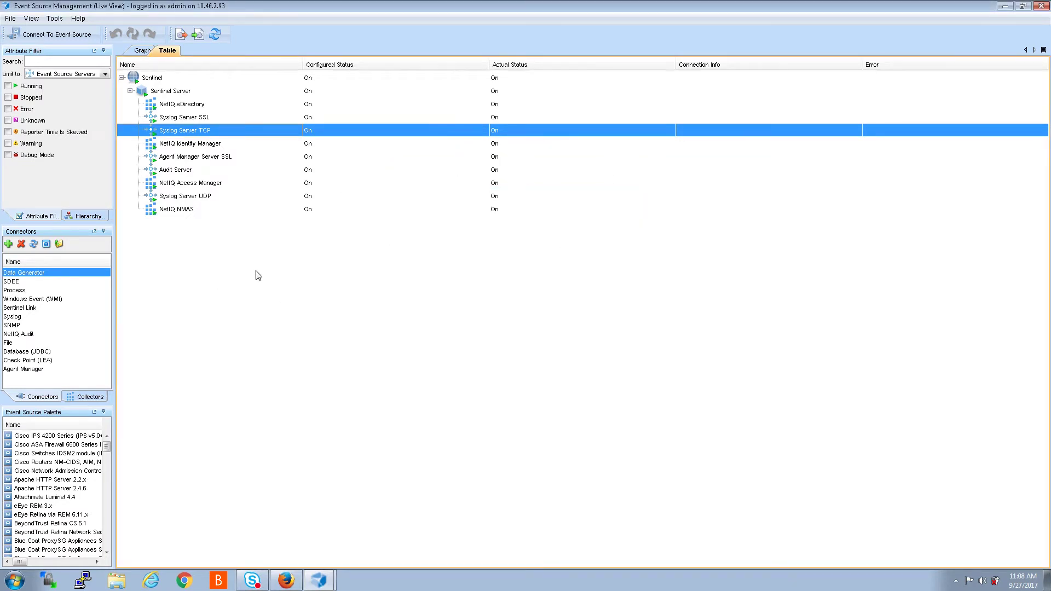
pyautogui.click(172, 159)
# Step: Edit Agent Manager Server SSL and review its Security and Auto-Configuration settings
pyautogui.rightClick(172, 159)
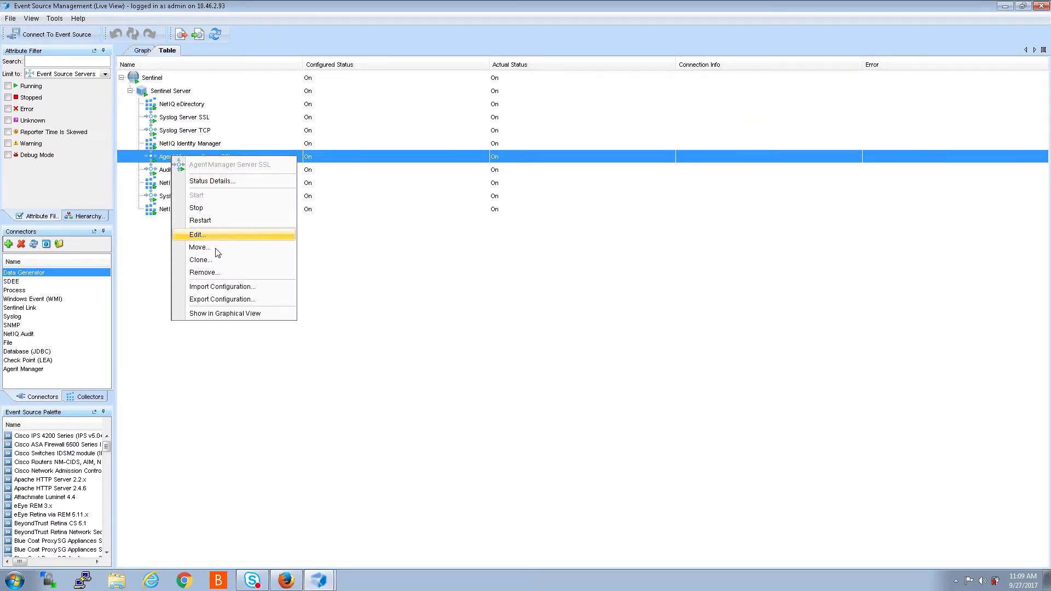
pyautogui.click(229, 234)
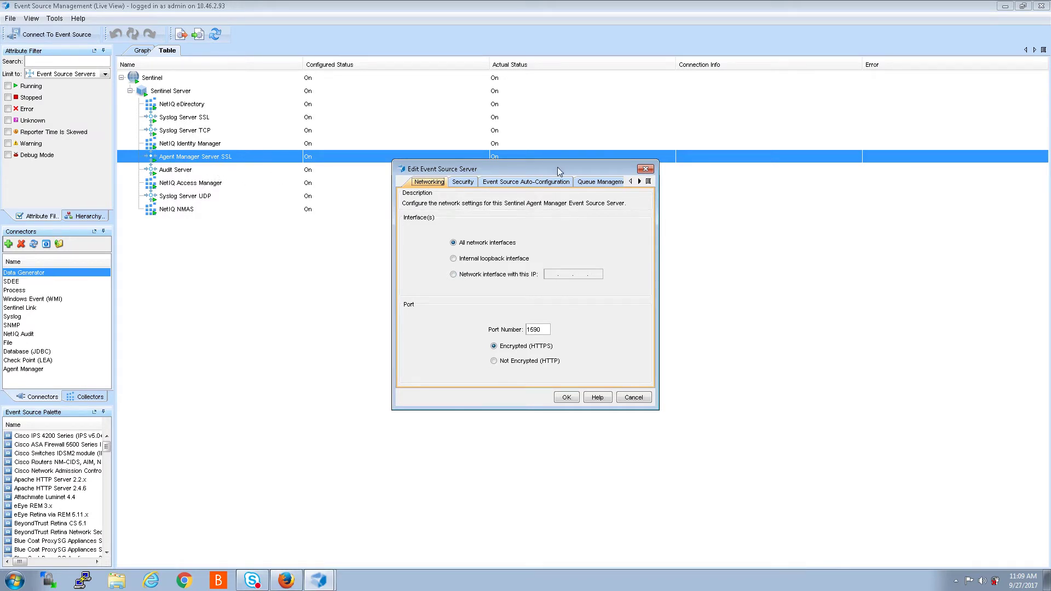
pyautogui.click(464, 184)
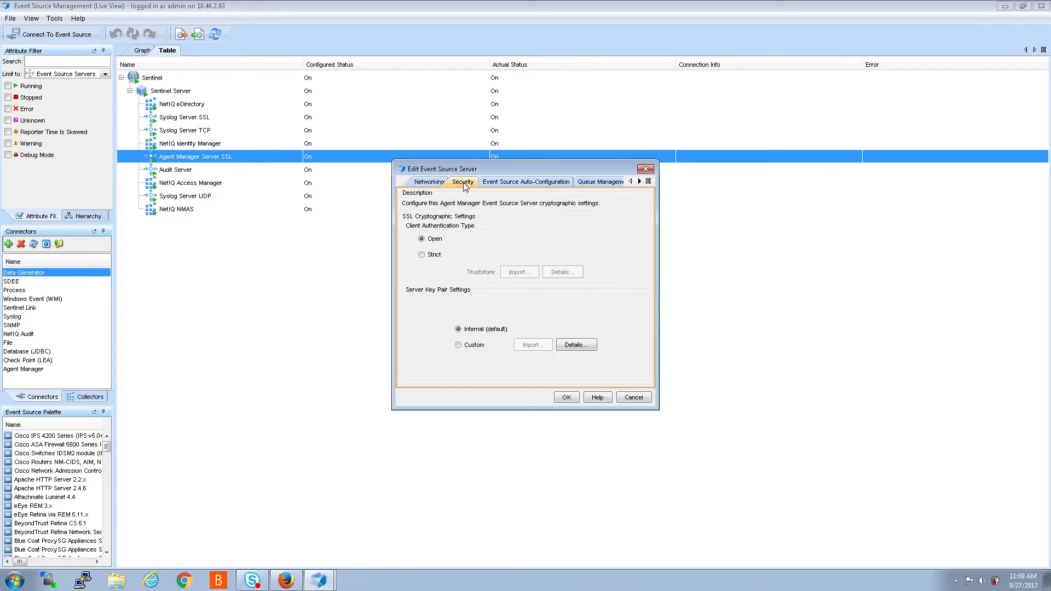
pyautogui.click(516, 186)
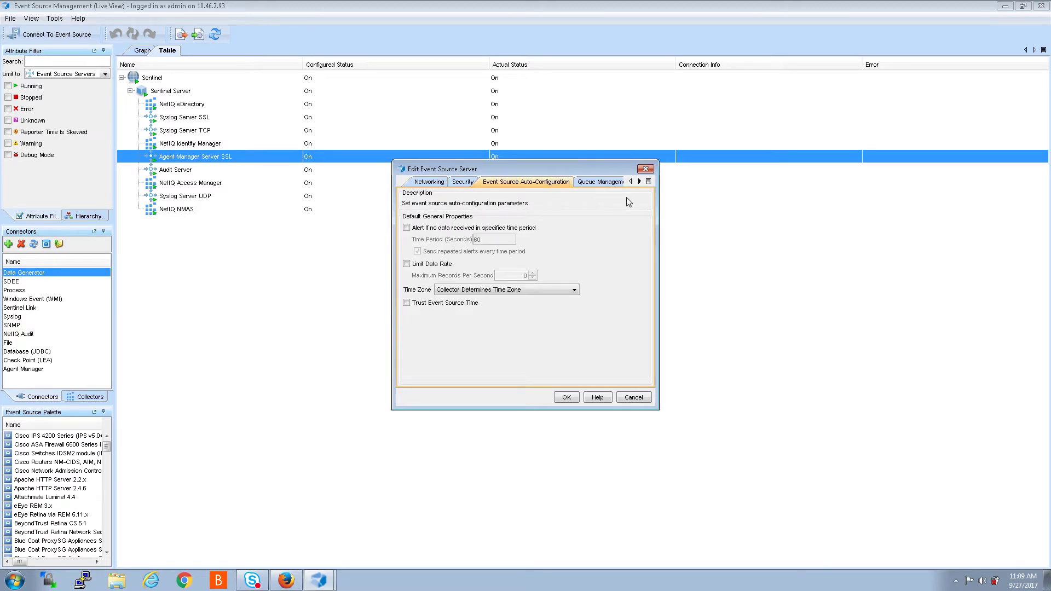
# Step: Check the General and Queue Management settings and networking port 1590, then close the dialog unchanged
pyautogui.click(639, 181)
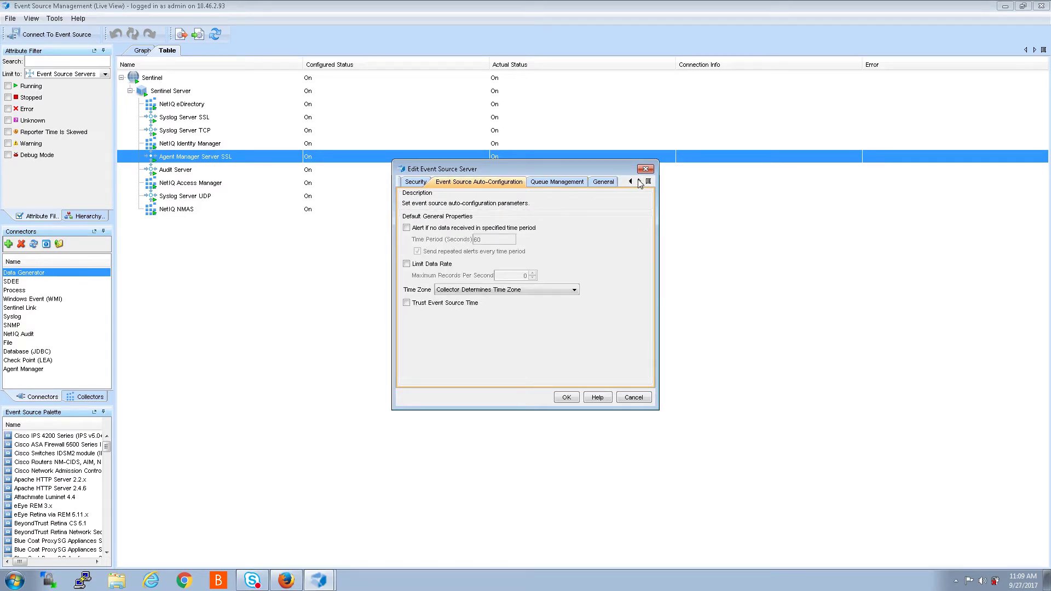
pyautogui.click(604, 183)
pyautogui.click(565, 185)
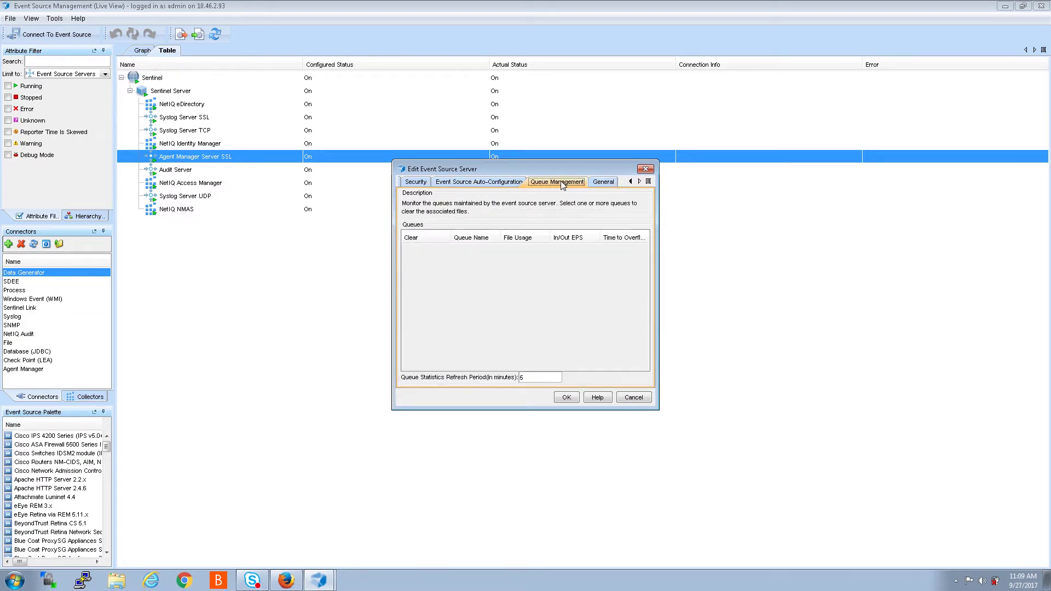
pyautogui.click(513, 184)
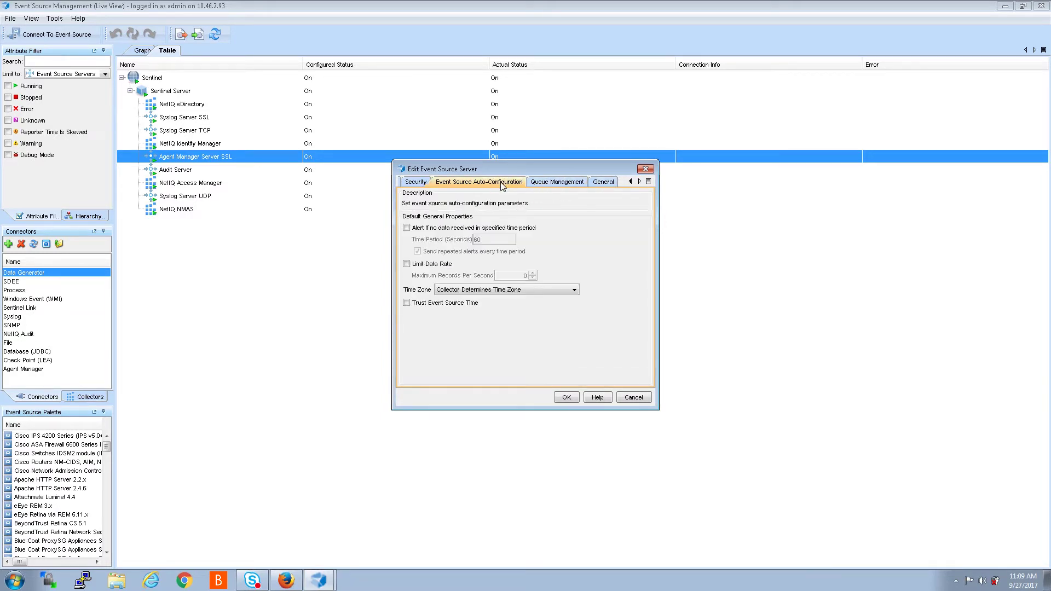
pyautogui.click(420, 183)
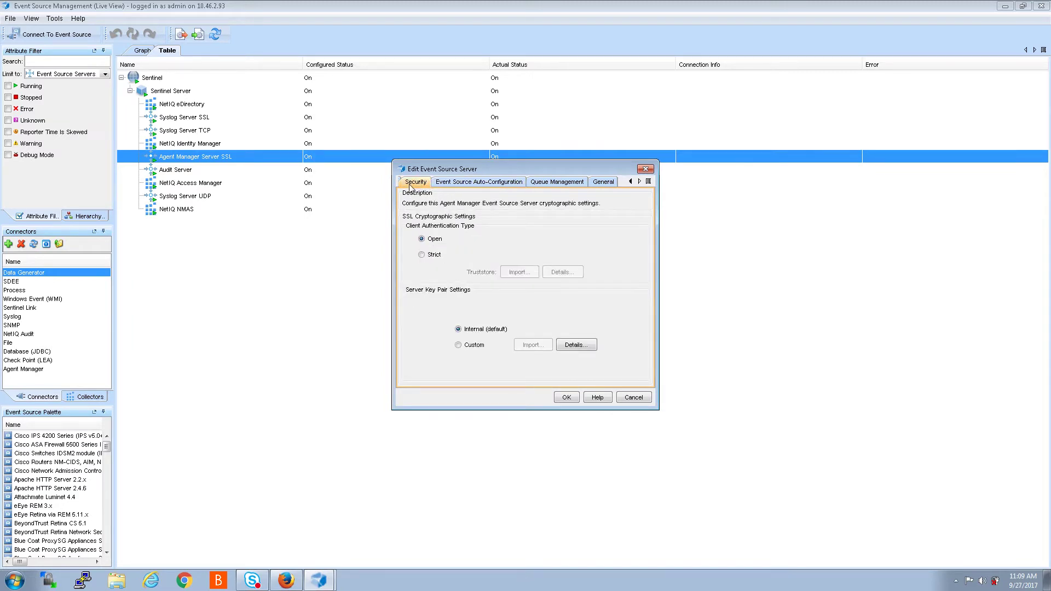
pyautogui.click(630, 183)
pyautogui.click(433, 182)
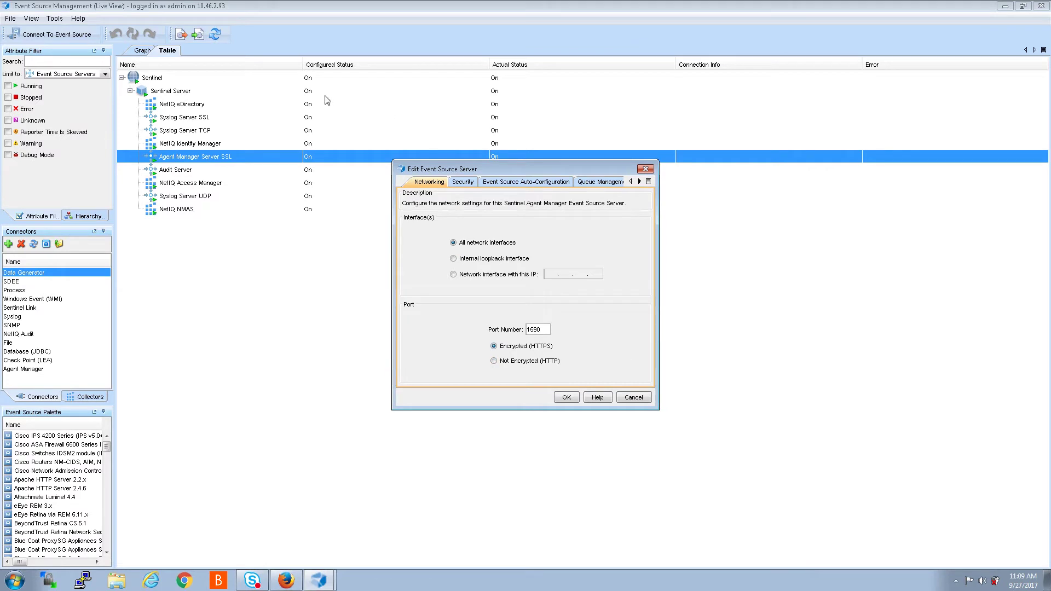
pyautogui.click(646, 170)
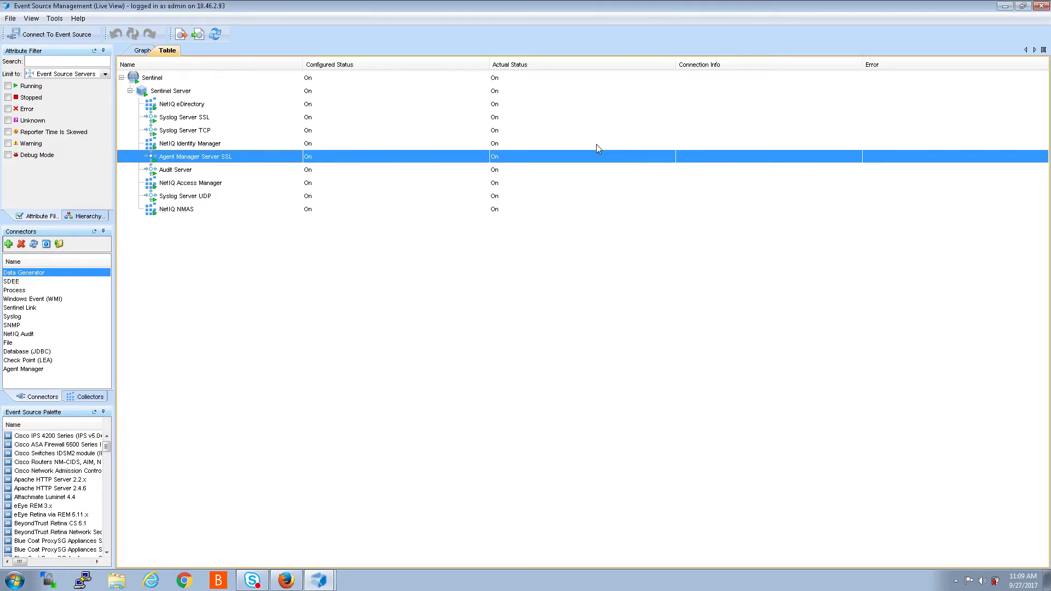
# Step: Check Syslog Server SSL's networking settings (SSL port 1443), close them, and bring up PuTTY's recent sessions
pyautogui.click(181, 119)
pyautogui.rightClick(179, 117)
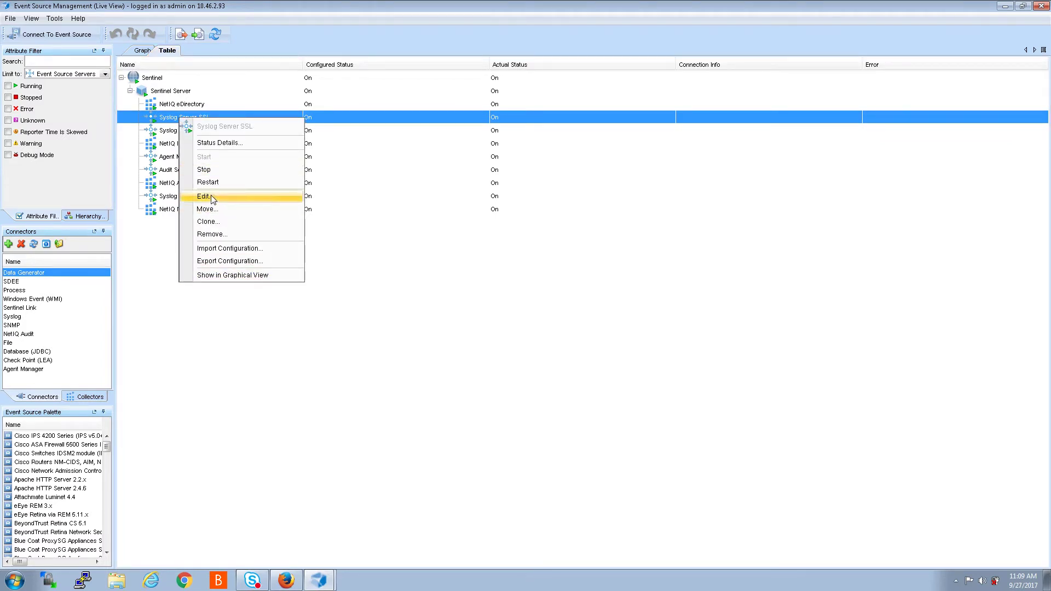
pyautogui.click(253, 197)
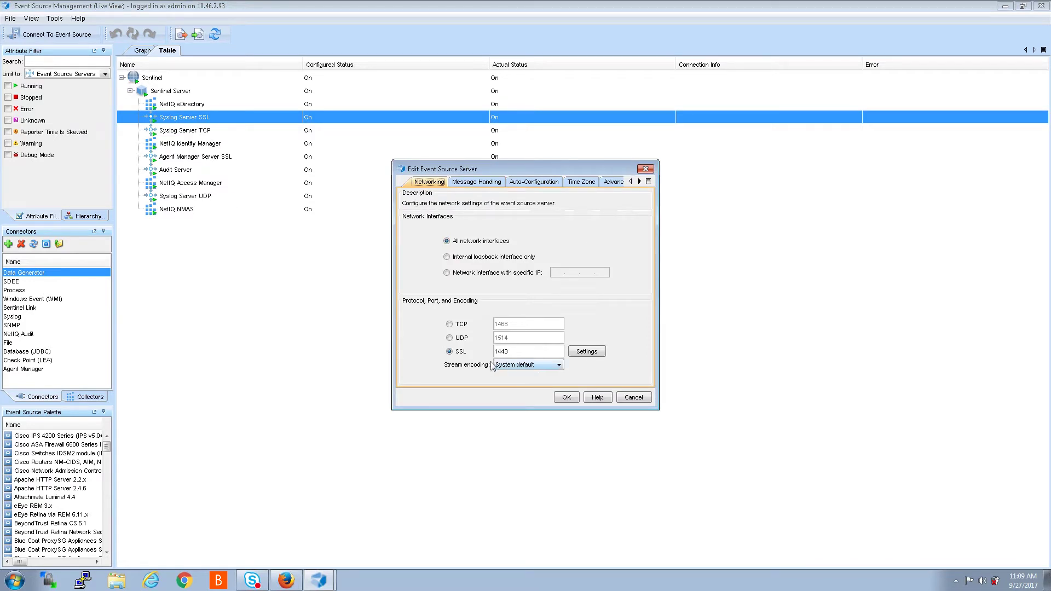
pyautogui.click(644, 168)
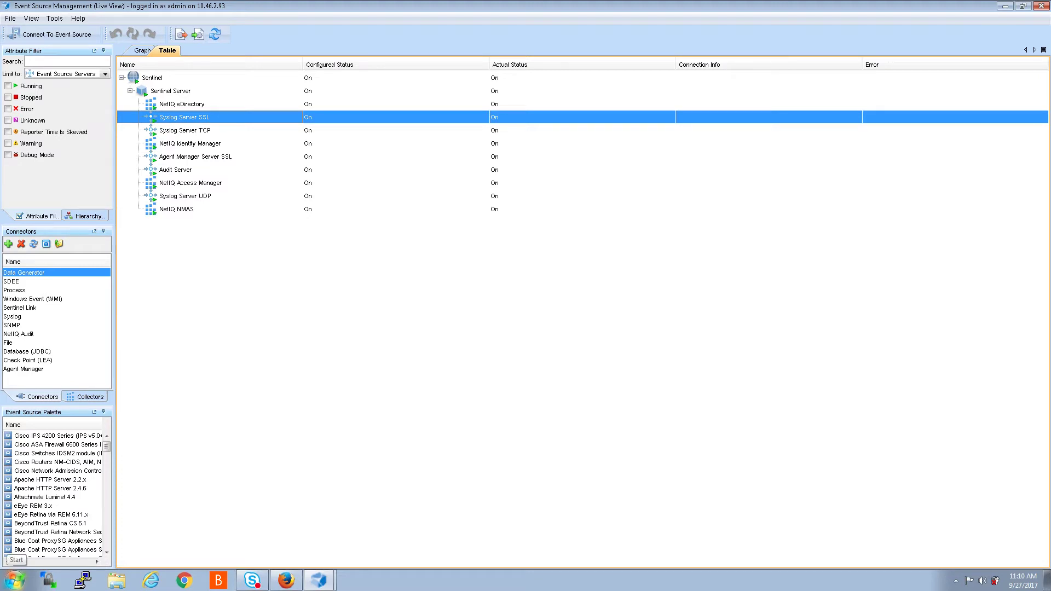
pyautogui.rightClick(79, 580)
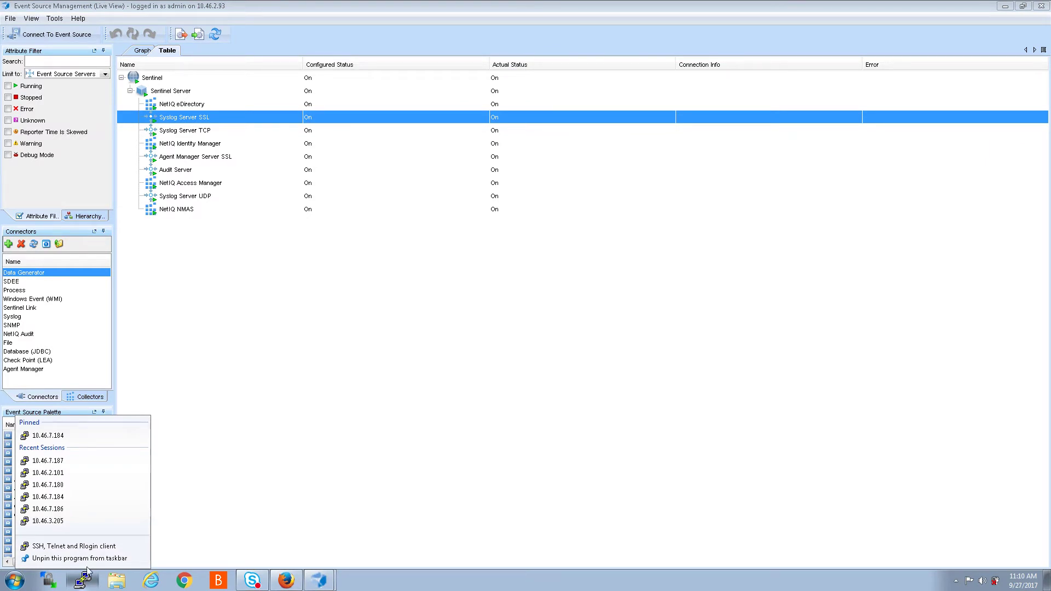
# Step: Start PuTTY and open an SSH connection to host 10.46.2.93
pyautogui.press('Escape')
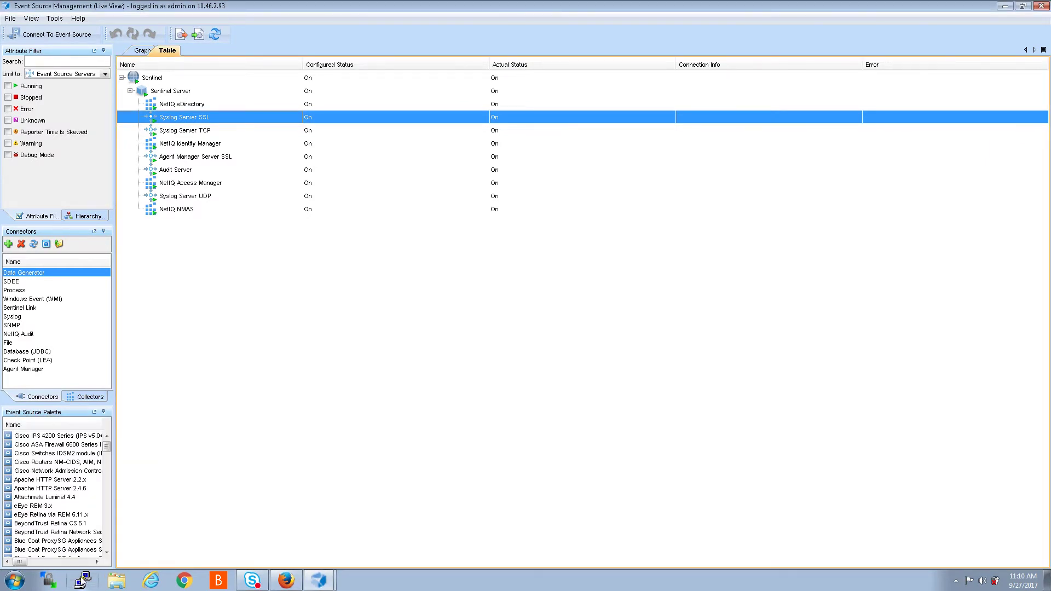
pyautogui.click(82, 579)
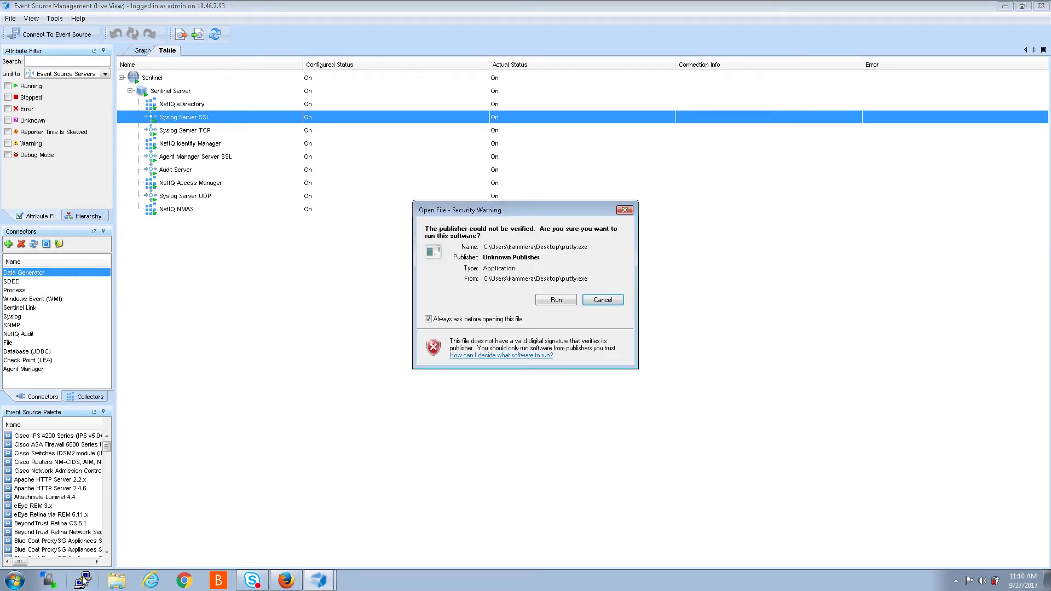
pyautogui.click(559, 301)
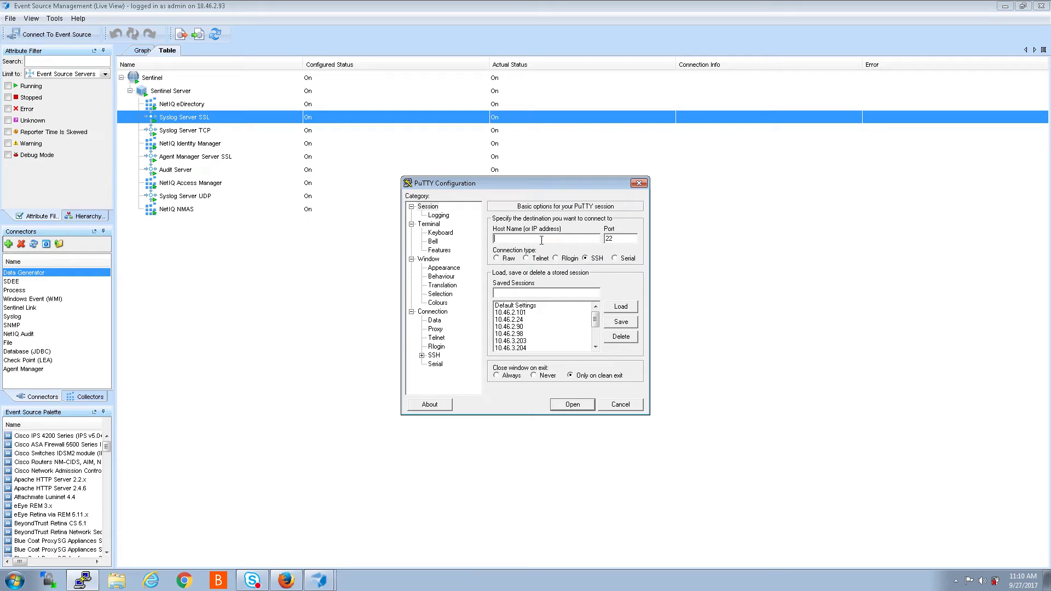
pyautogui.click(517, 334)
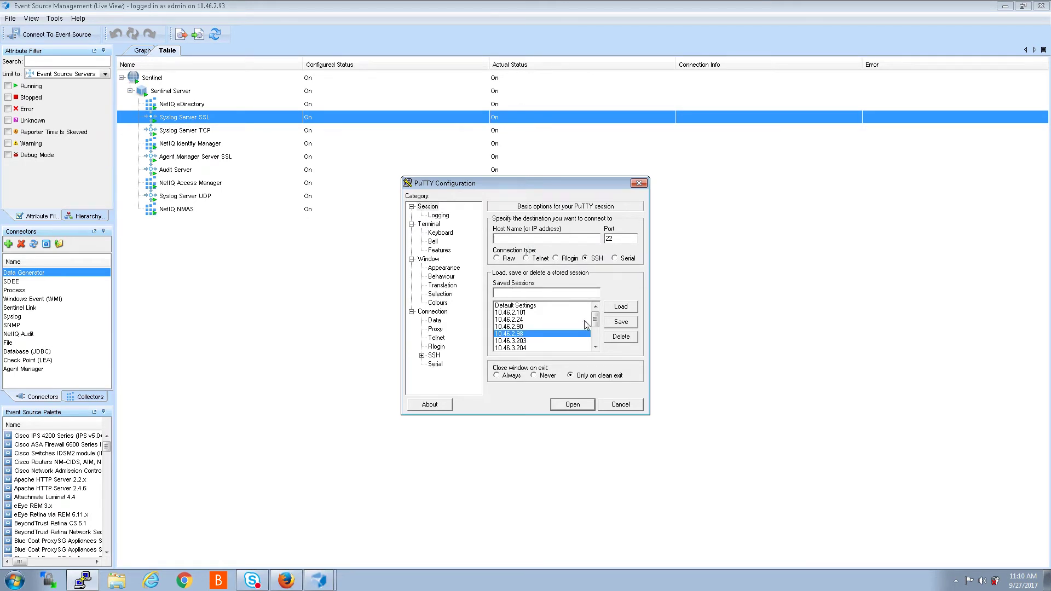
pyautogui.doubleClick(533, 293)
pyautogui.click(537, 238)
pyautogui.press('BackSpace')
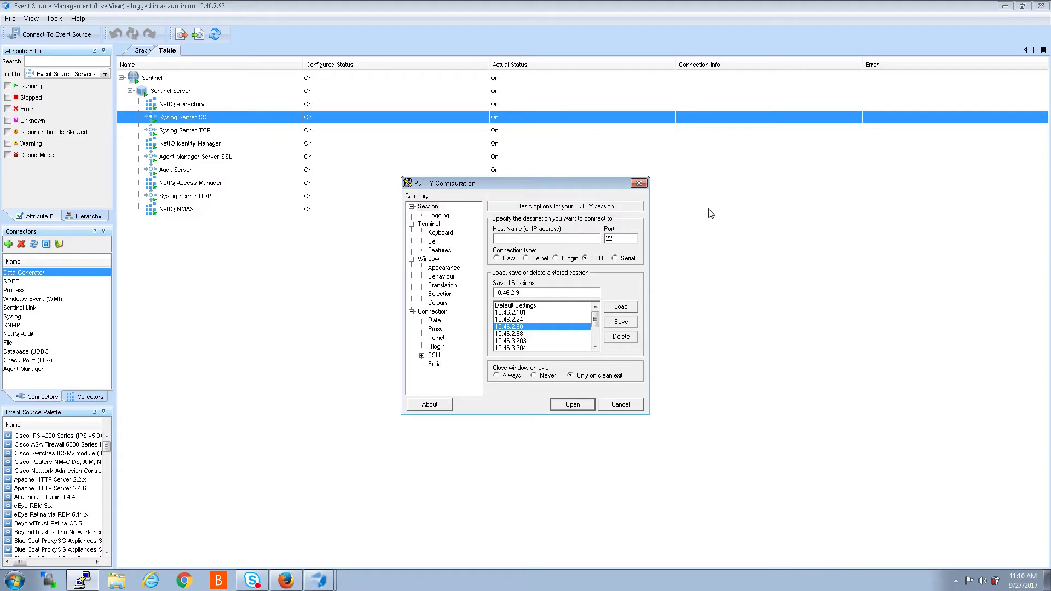
pyautogui.write('s')
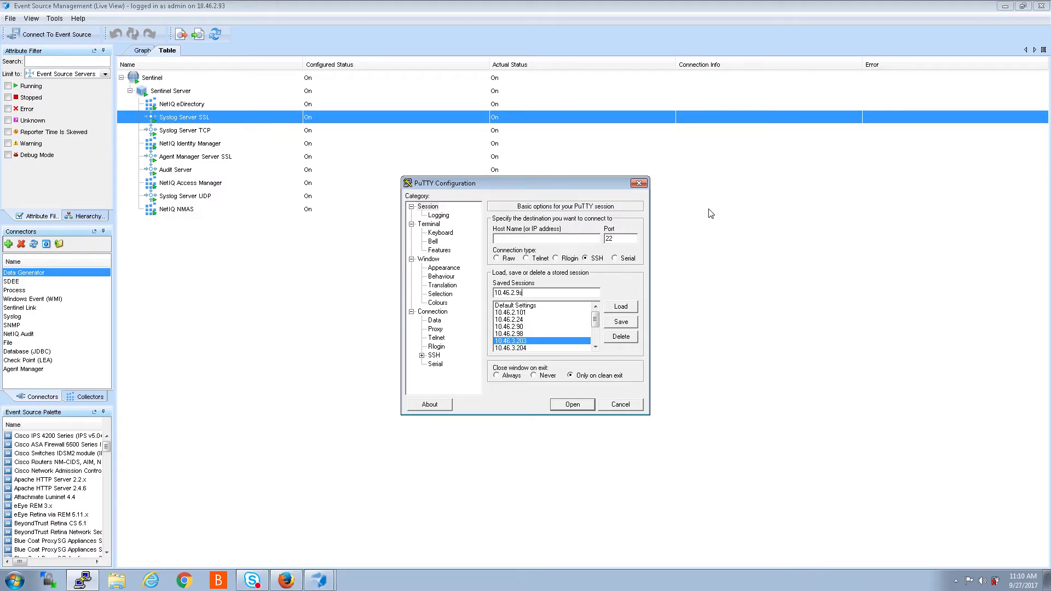
pyautogui.doubleClick(516, 293)
pyautogui.hotkey('ctrl', 'c')
pyautogui.click(530, 240)
pyautogui.hotkey('ctrl', 'v')
pyautogui.press('Return')
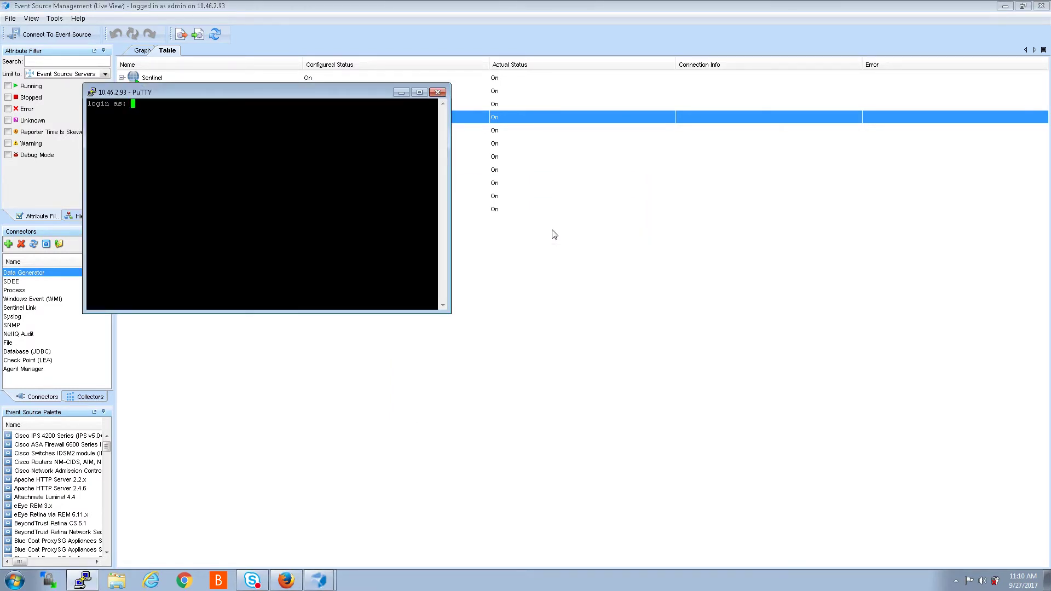
# Step: Log in as root with the account password and move the terminal to the right
pyautogui.write('root')
pyautogui.press('Return')
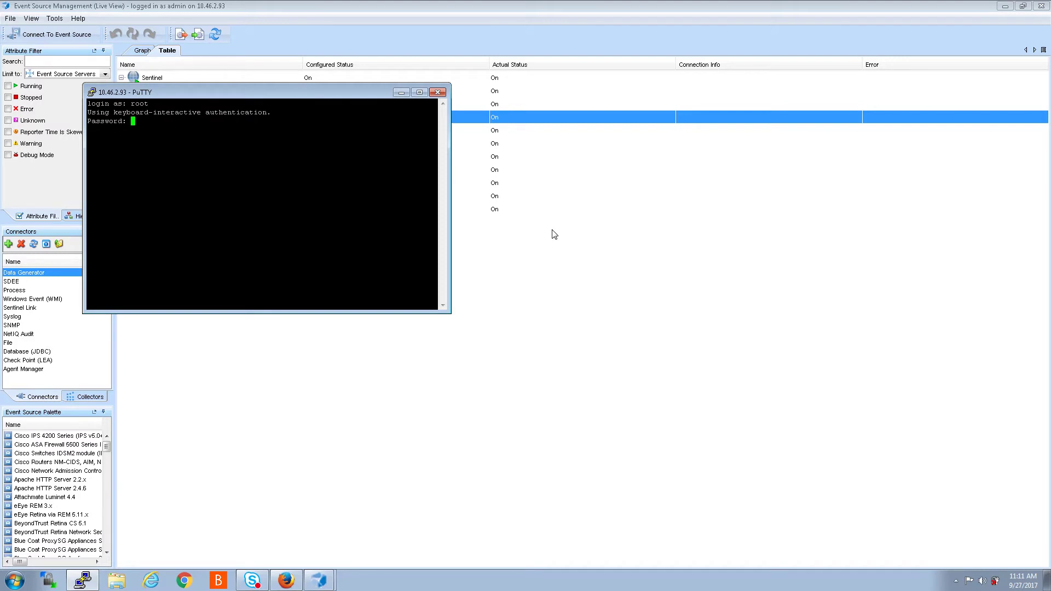
pyautogui.press('Return')
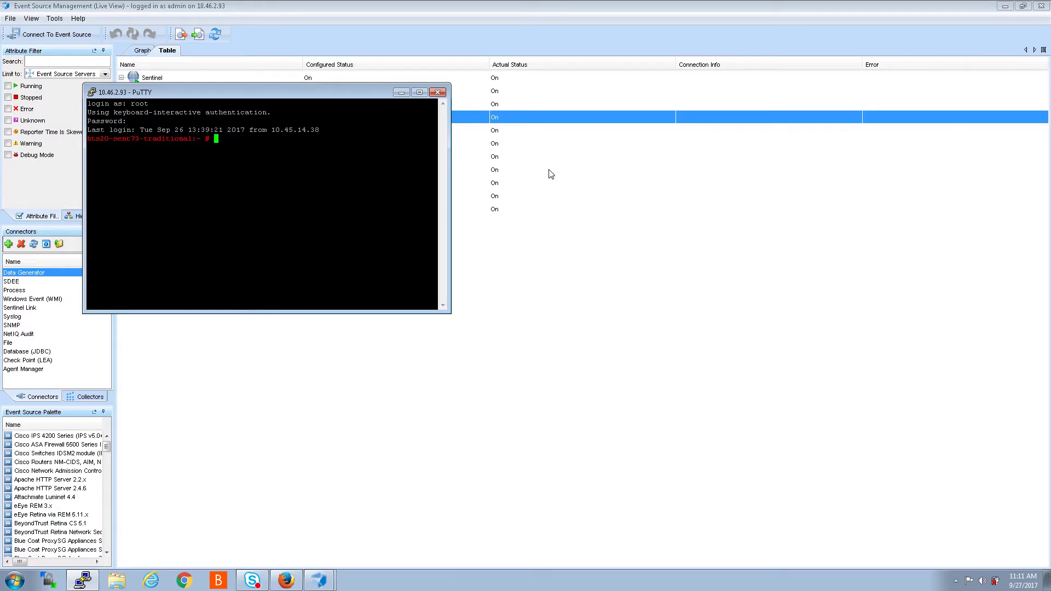
pyautogui.moveTo(350, 92); pyautogui.dragTo(864, 234)
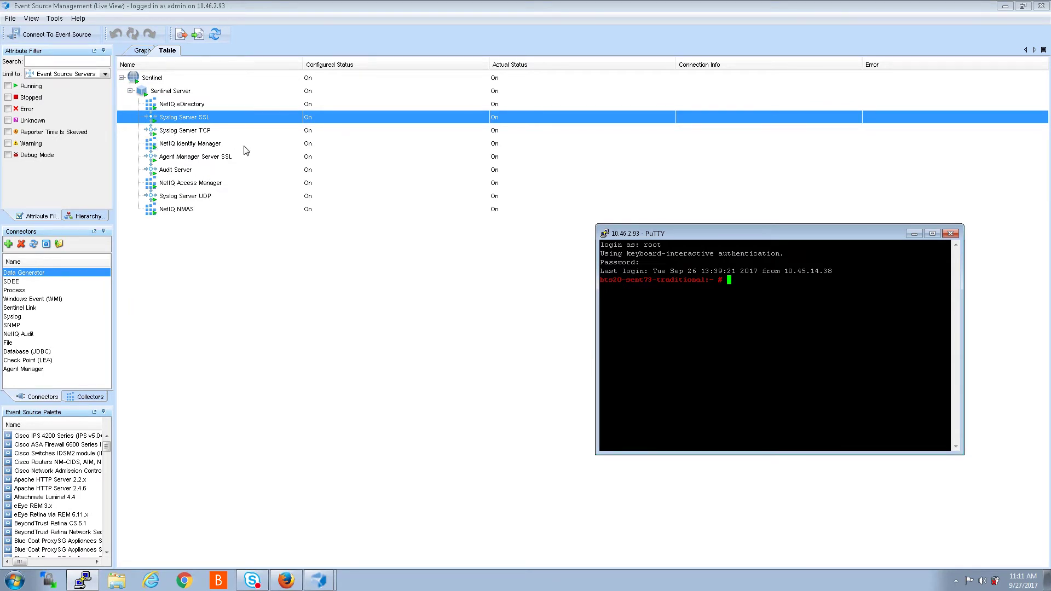
# Step: Check Syslog Server TCP's settings to note its port 1468, then close them
pyautogui.click(168, 133)
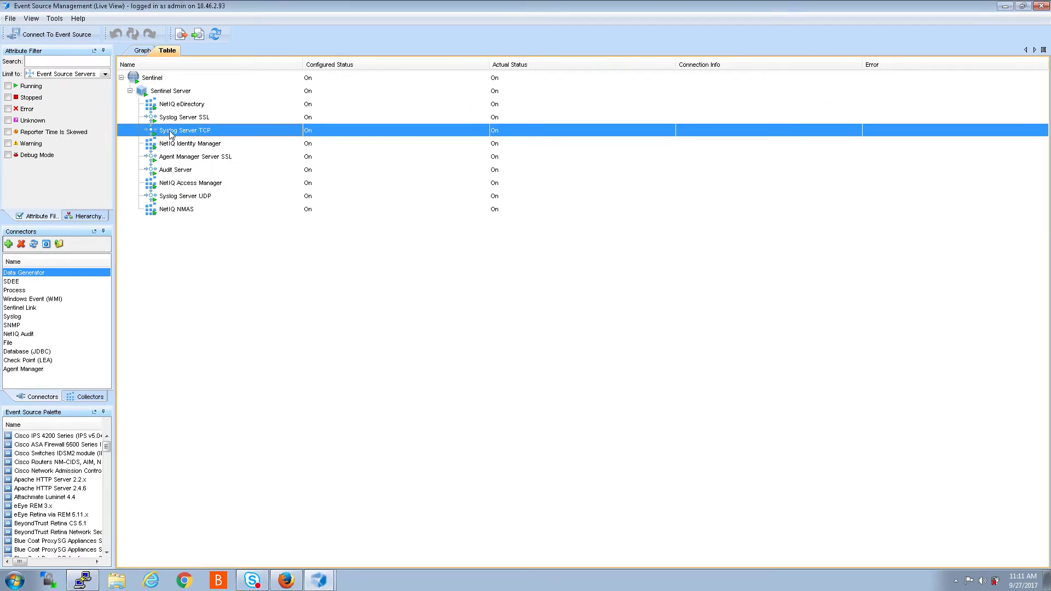
pyautogui.rightClick(170, 134)
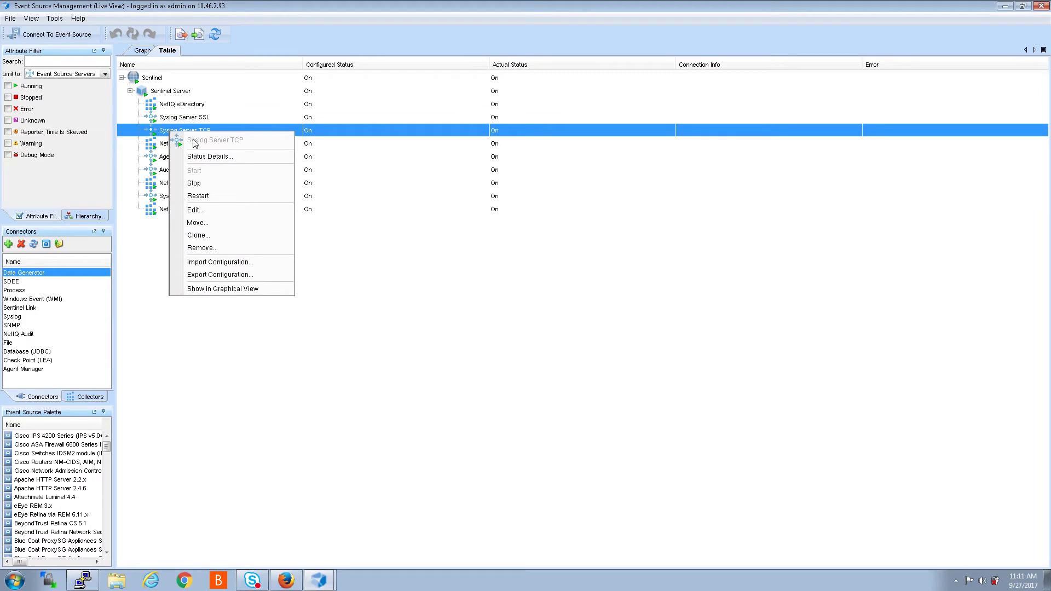
pyautogui.click(198, 213)
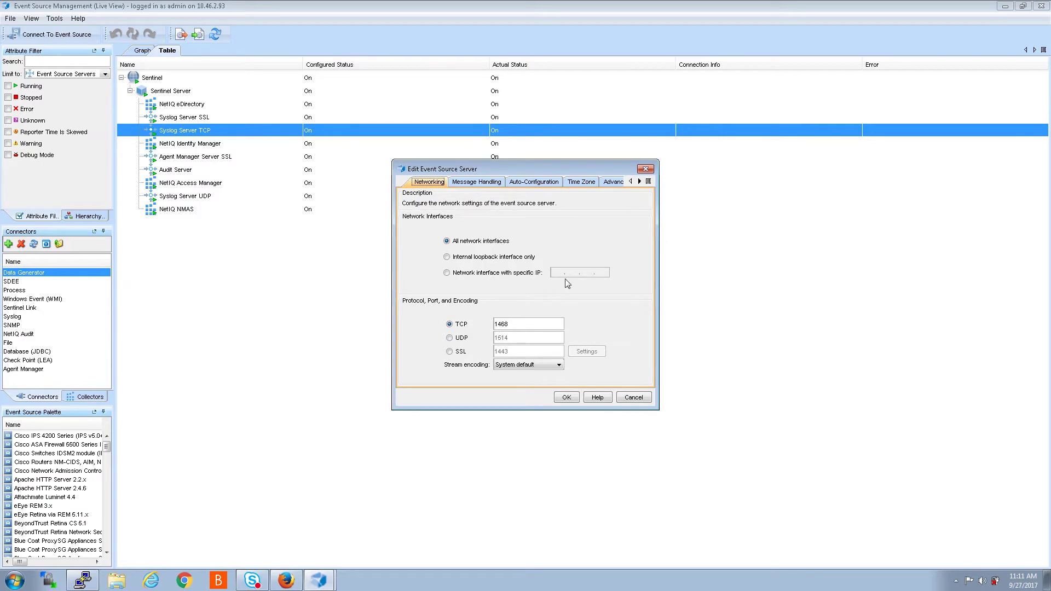
pyautogui.click(646, 169)
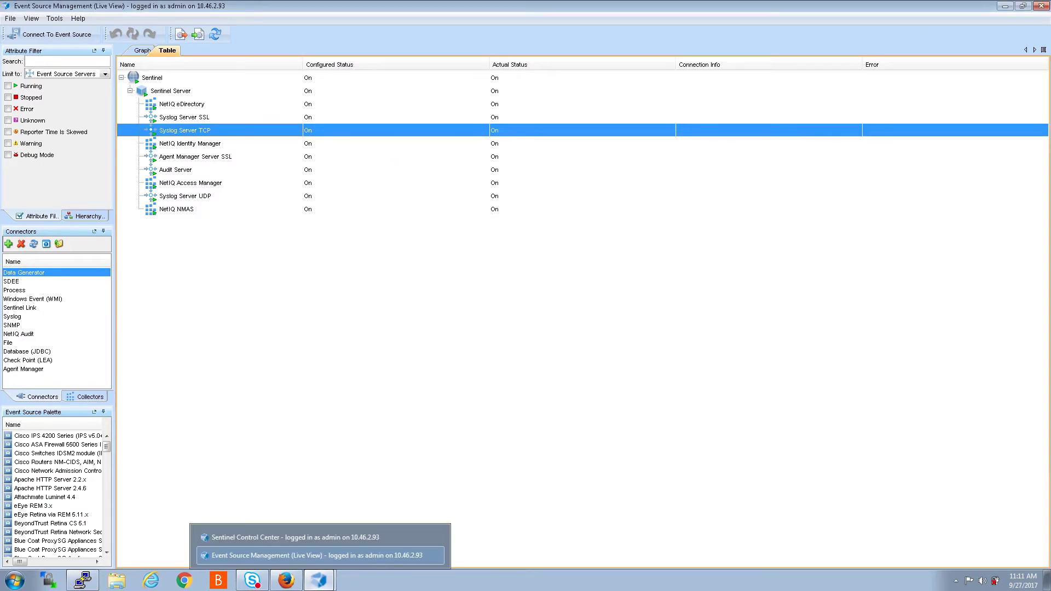
# Step: Run 'netstat -an |grep 1468' in PuTTY to confirm the port is listening
pyautogui.click(83, 579)
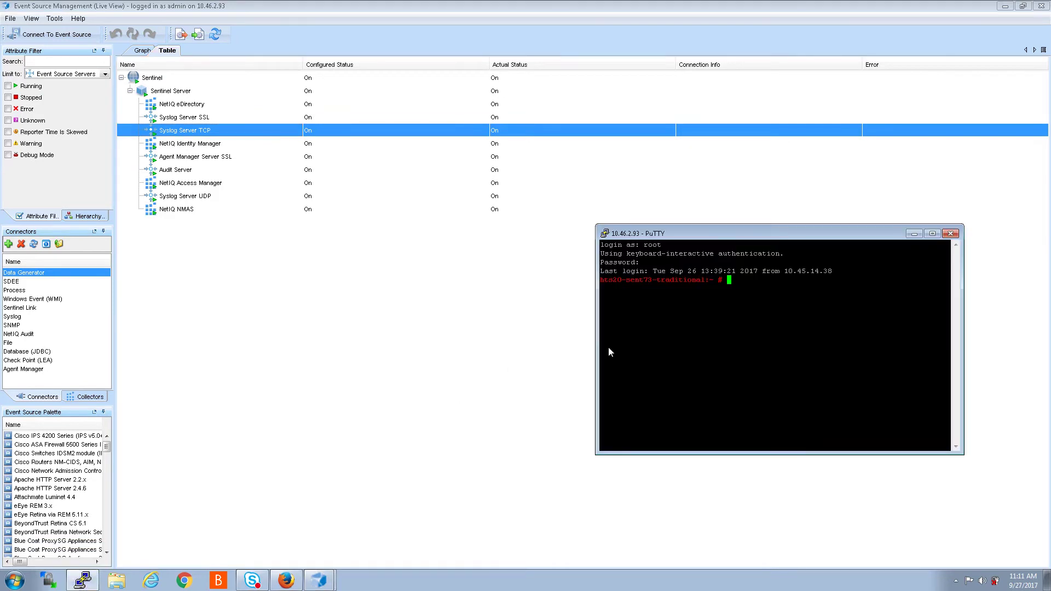
pyautogui.write('netstat -an |grep 1468')
pyautogui.press('Return')
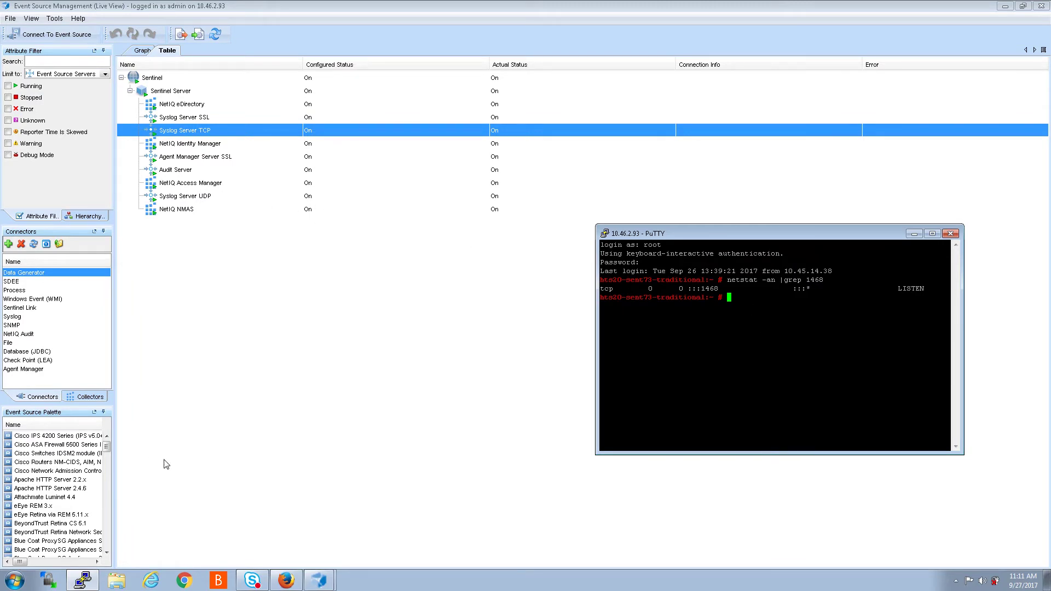
# Step: Change the tree limit to Collector Managers, then to Event Sources
pyautogui.click(219, 268)
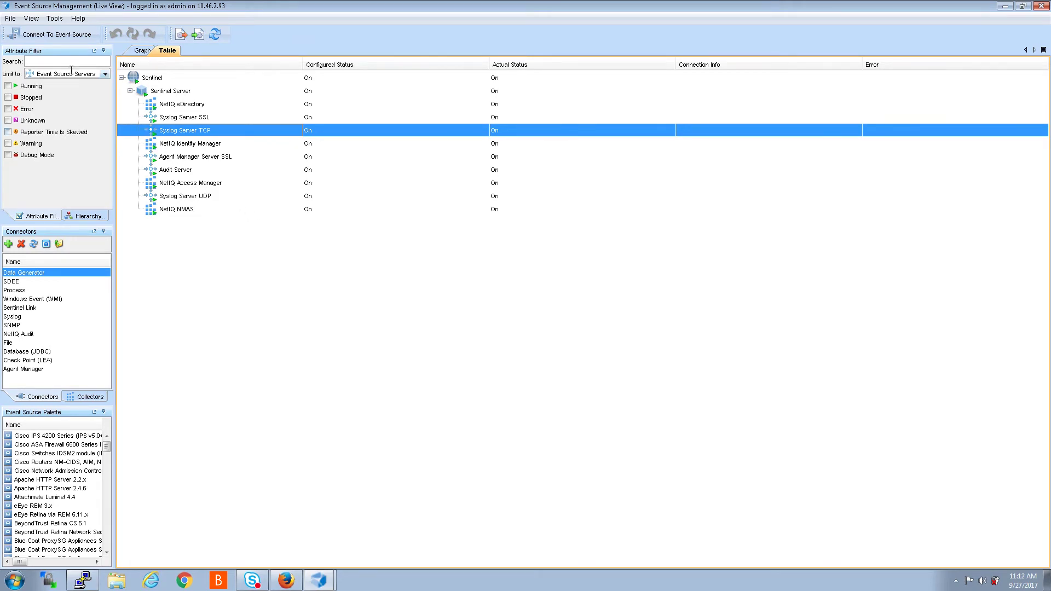
pyautogui.click(104, 73)
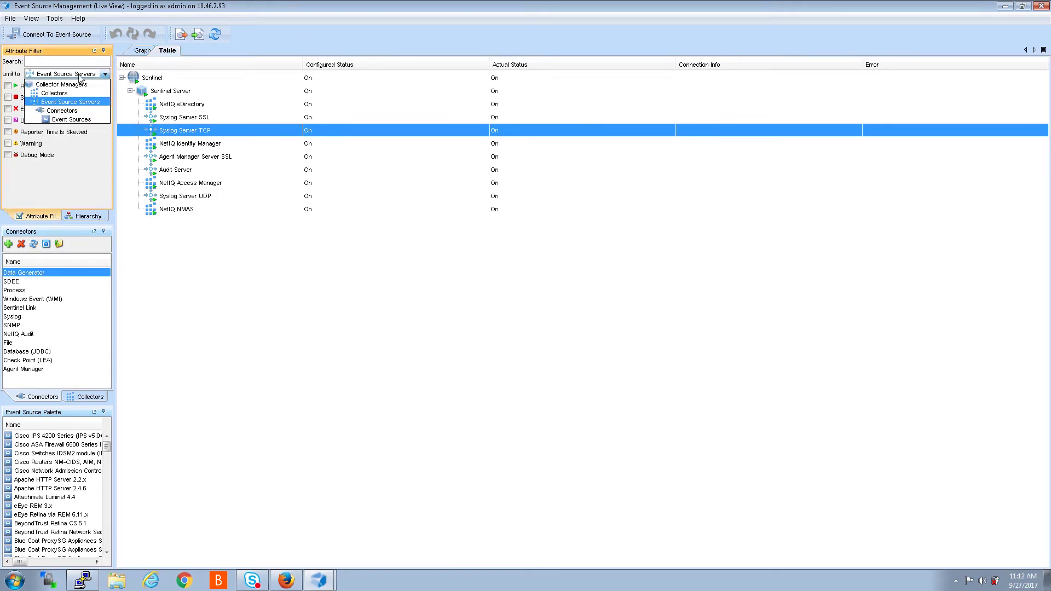
pyautogui.click(54, 86)
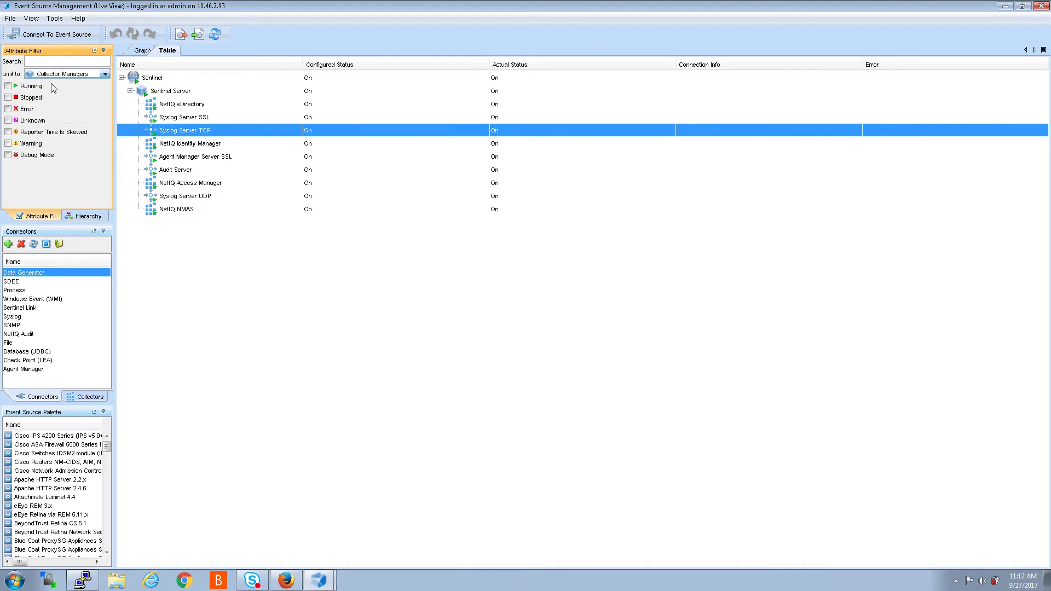
pyautogui.click(104, 75)
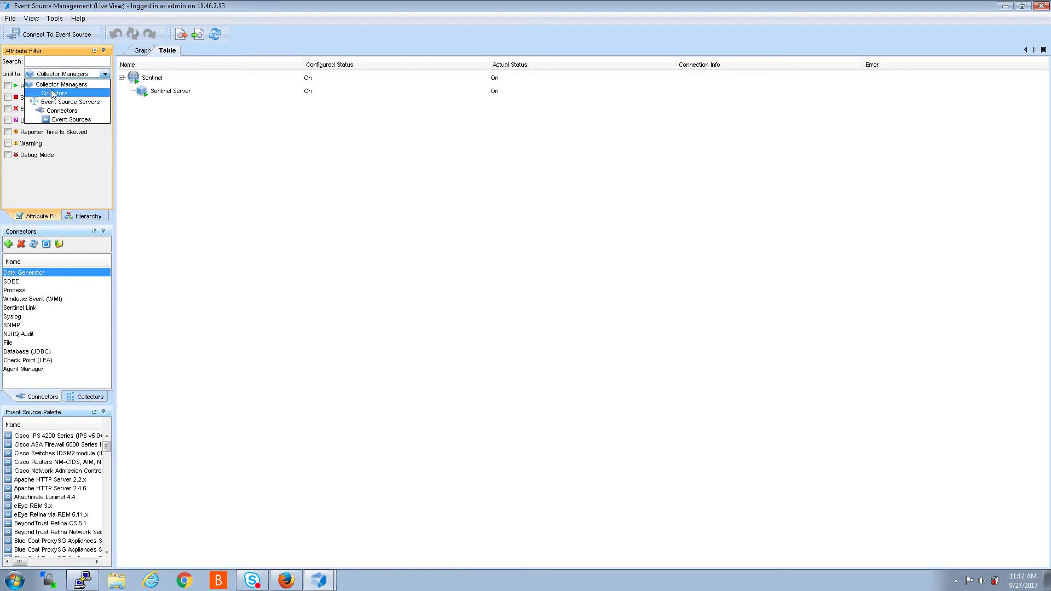
pyautogui.click(63, 120)
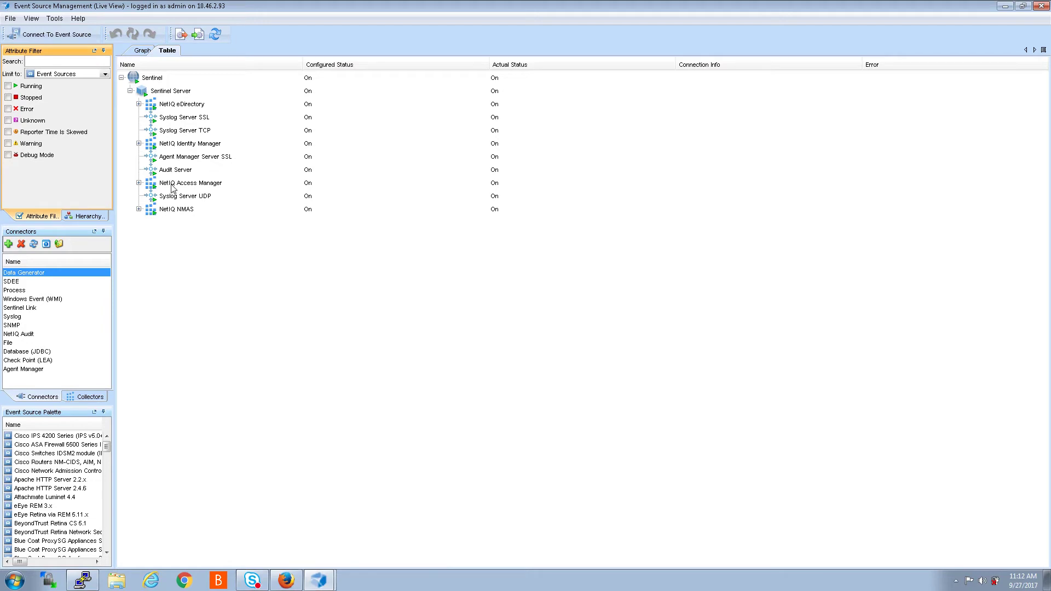
# Step: Expand NetIQ NMAS, Access Manager, Identity Manager and eDirectory to show their Audit Connectors
pyautogui.click(139, 209)
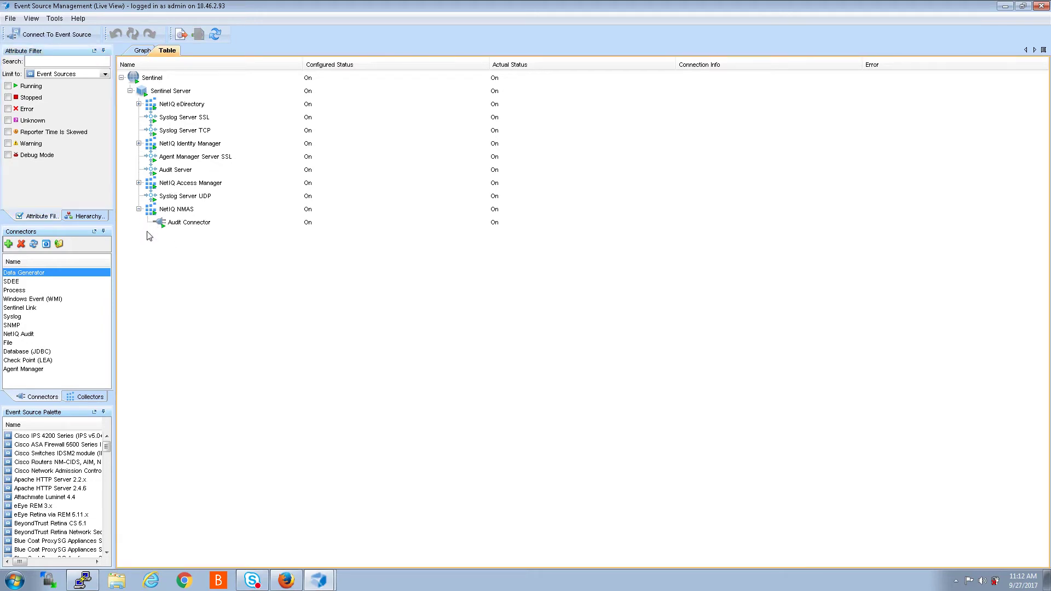
pyautogui.click(139, 183)
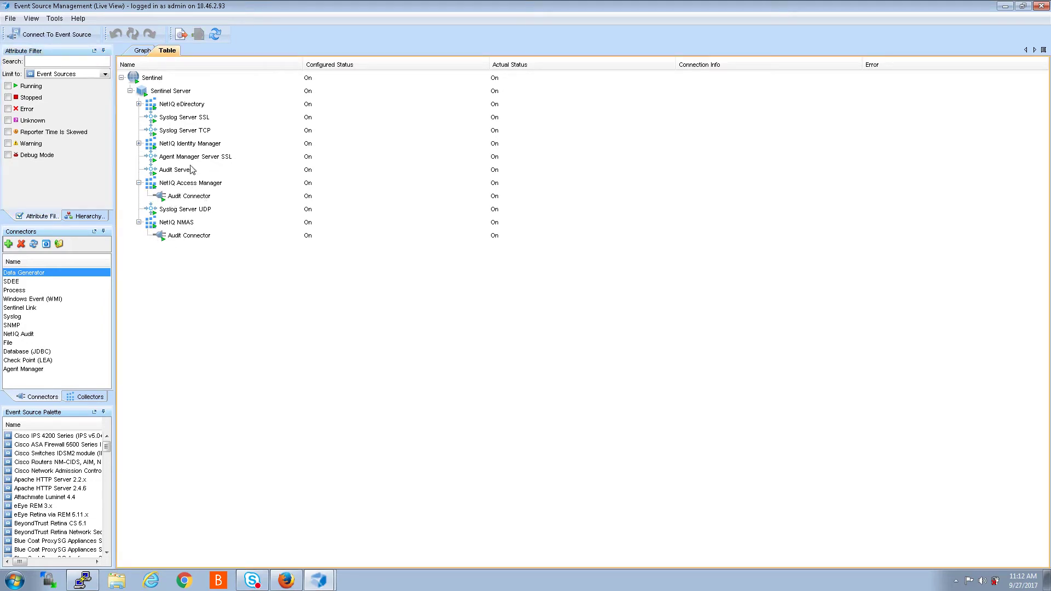
pyautogui.click(139, 143)
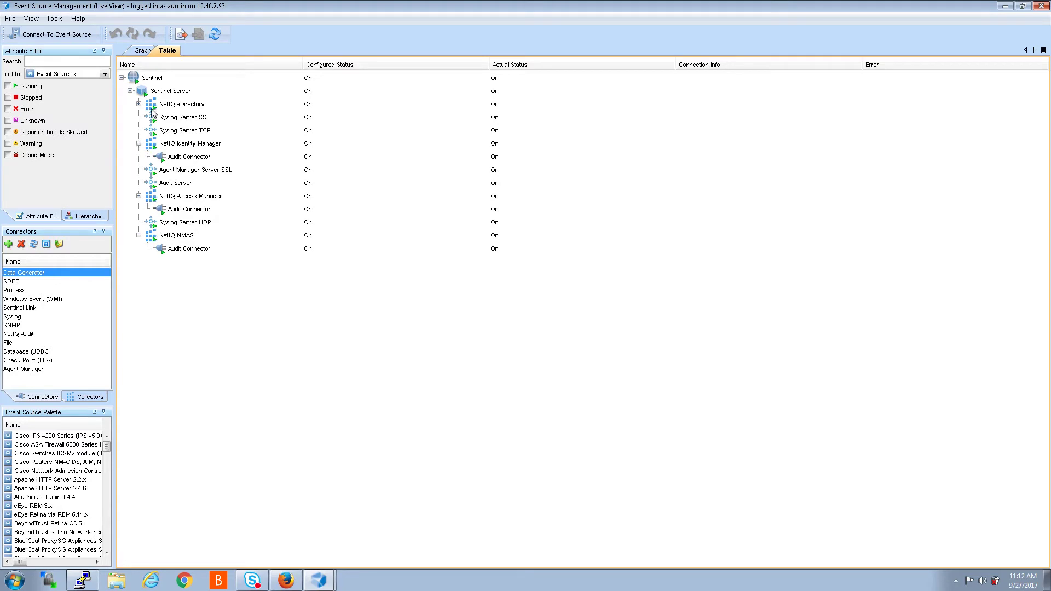
pyautogui.click(139, 104)
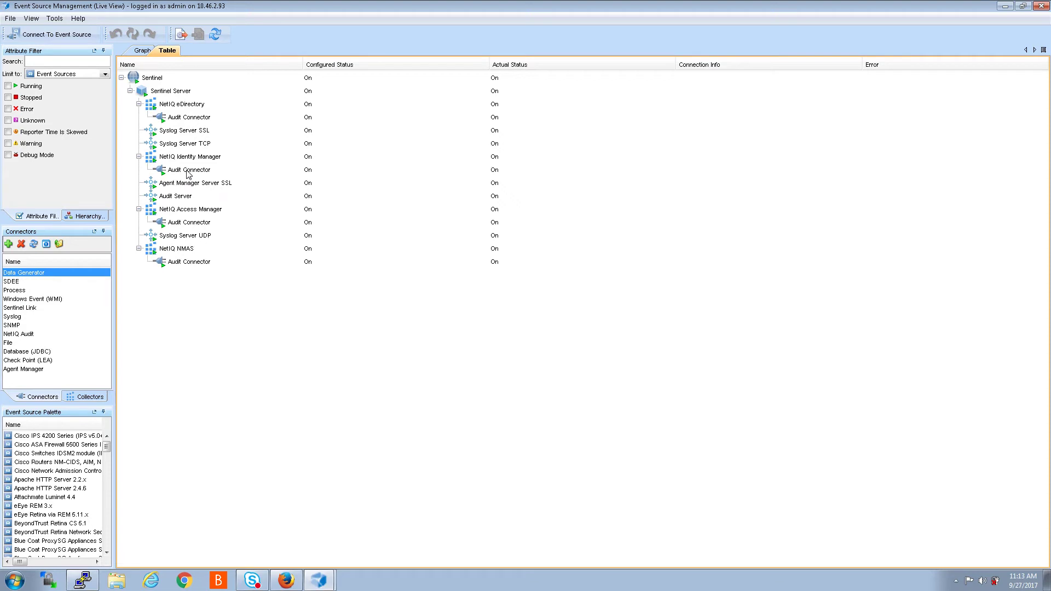
pyautogui.rightClick(175, 174)
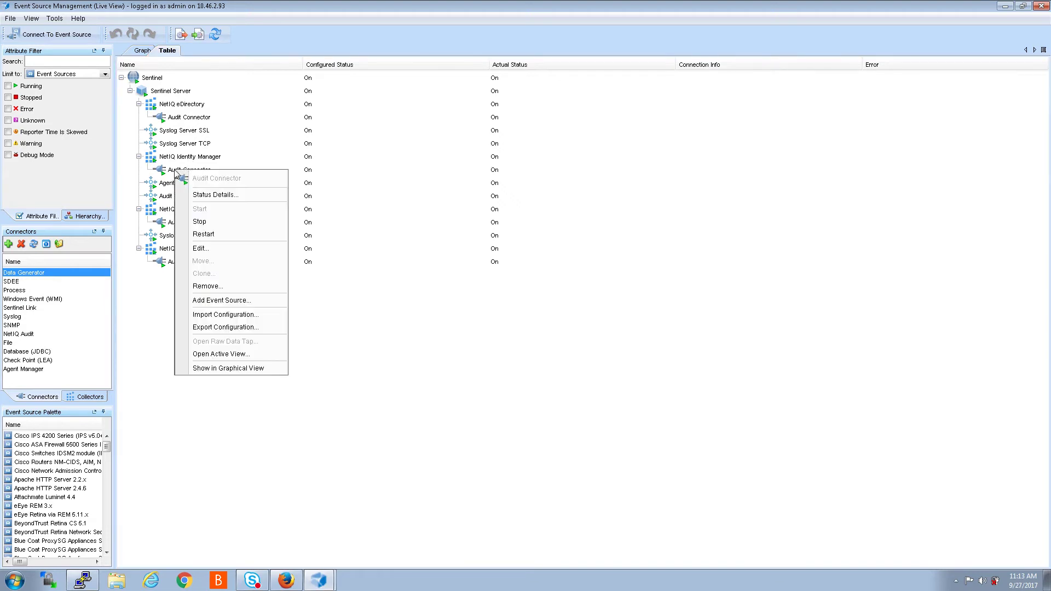
pyautogui.click(211, 249)
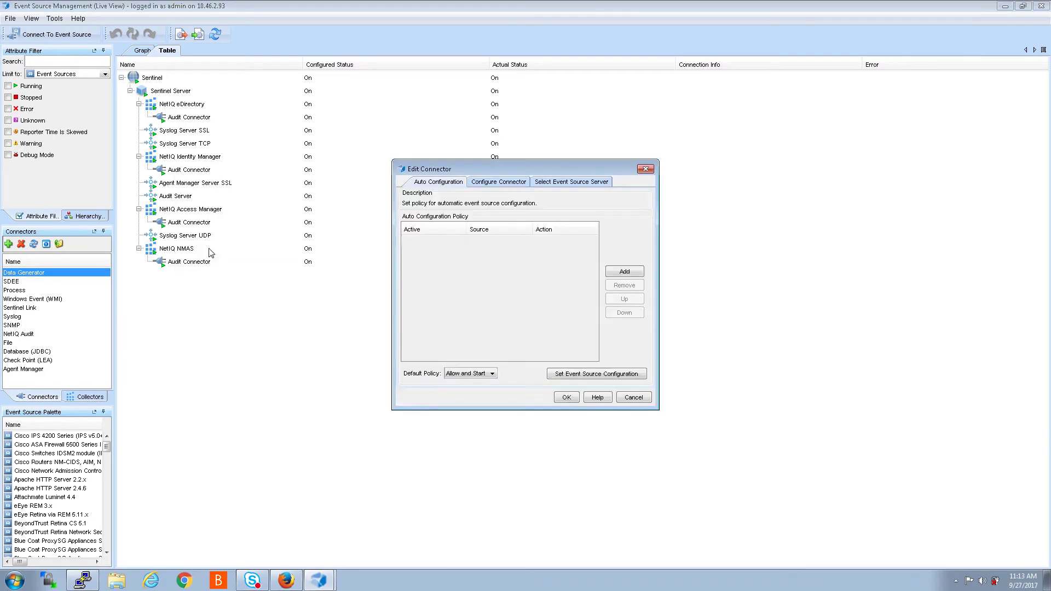
pyautogui.click(563, 182)
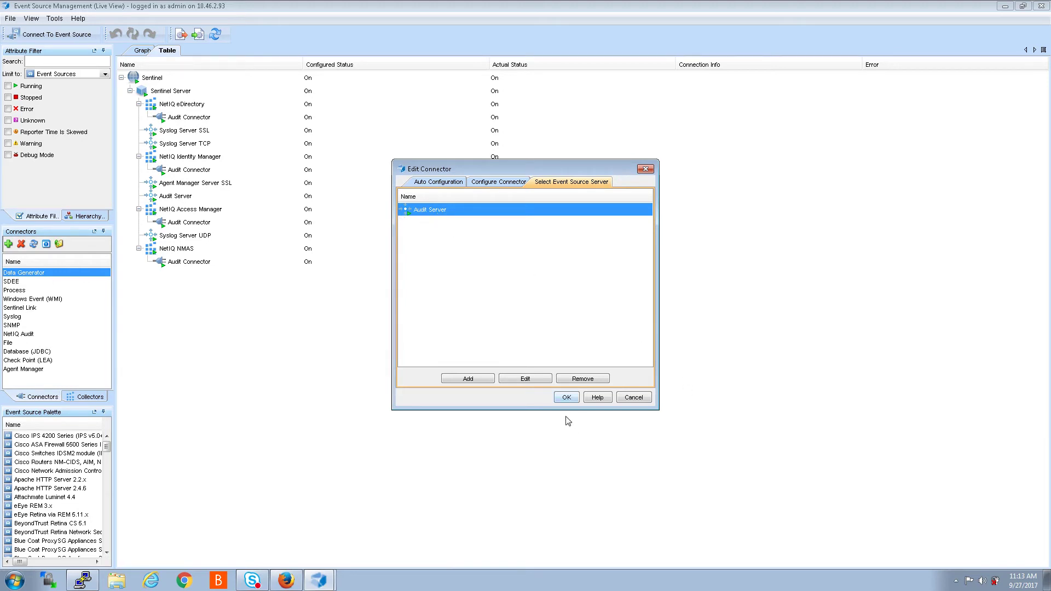
pyautogui.click(526, 379)
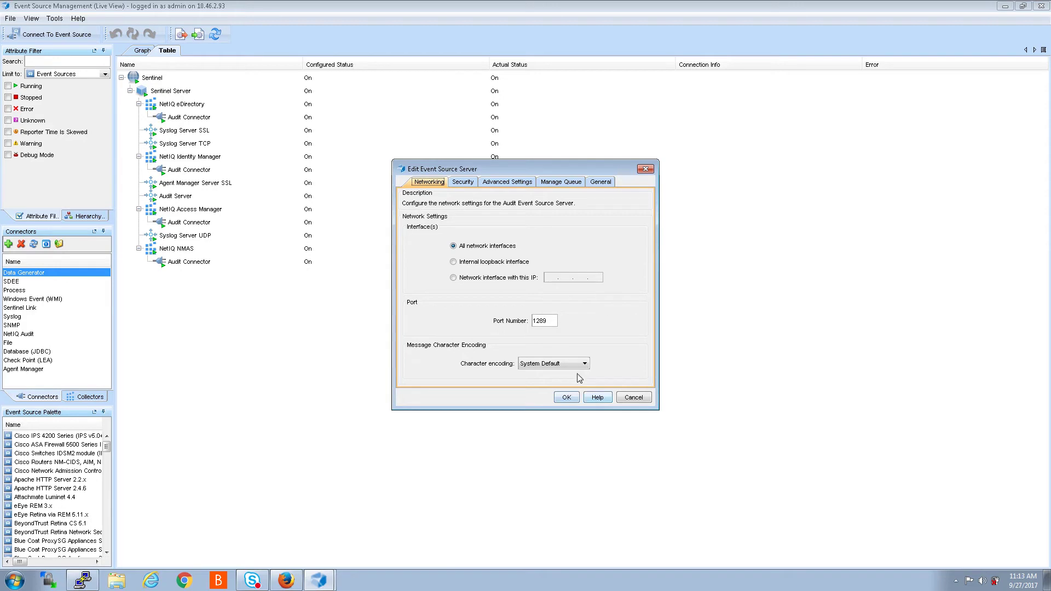
pyautogui.click(633, 398)
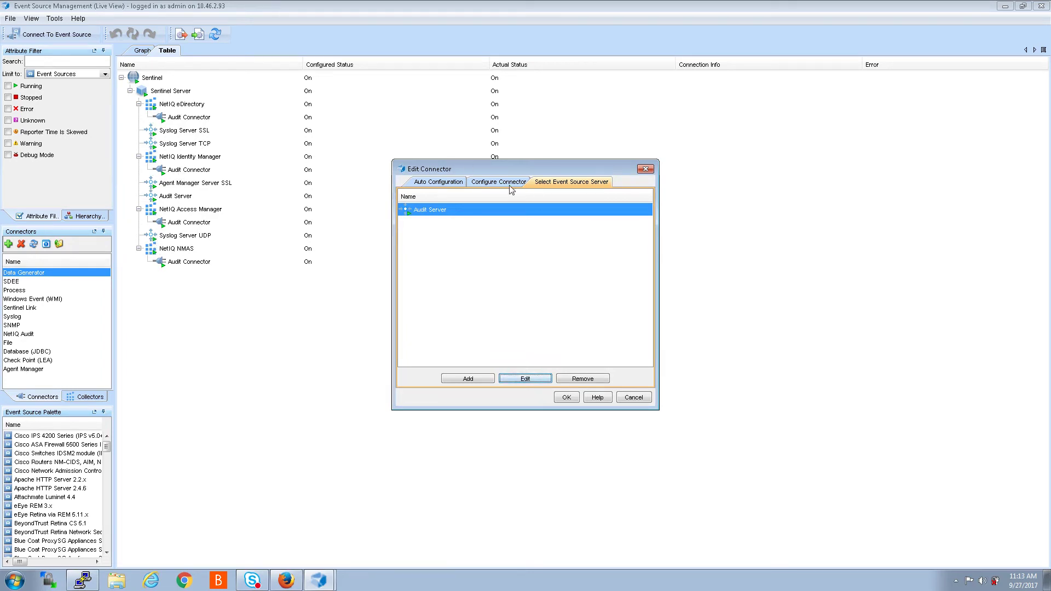
pyautogui.click(534, 380)
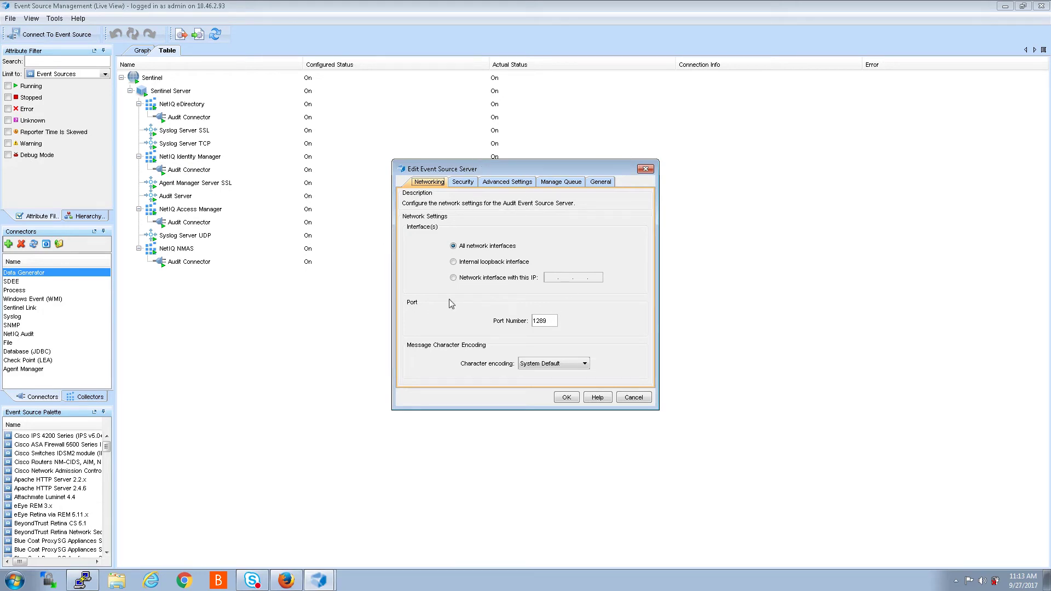
pyautogui.click(645, 169)
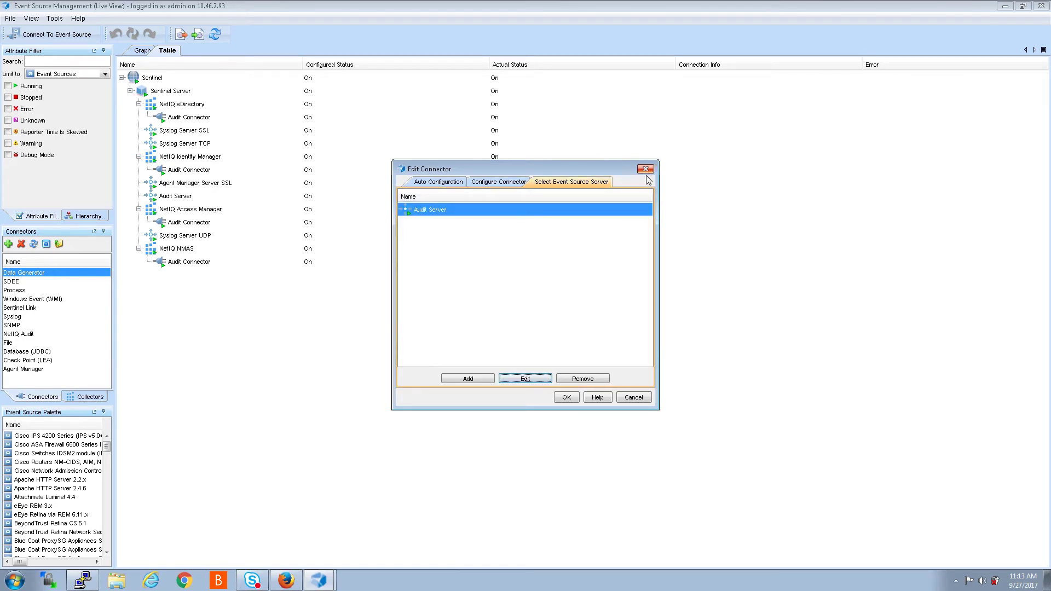
pyautogui.click(646, 168)
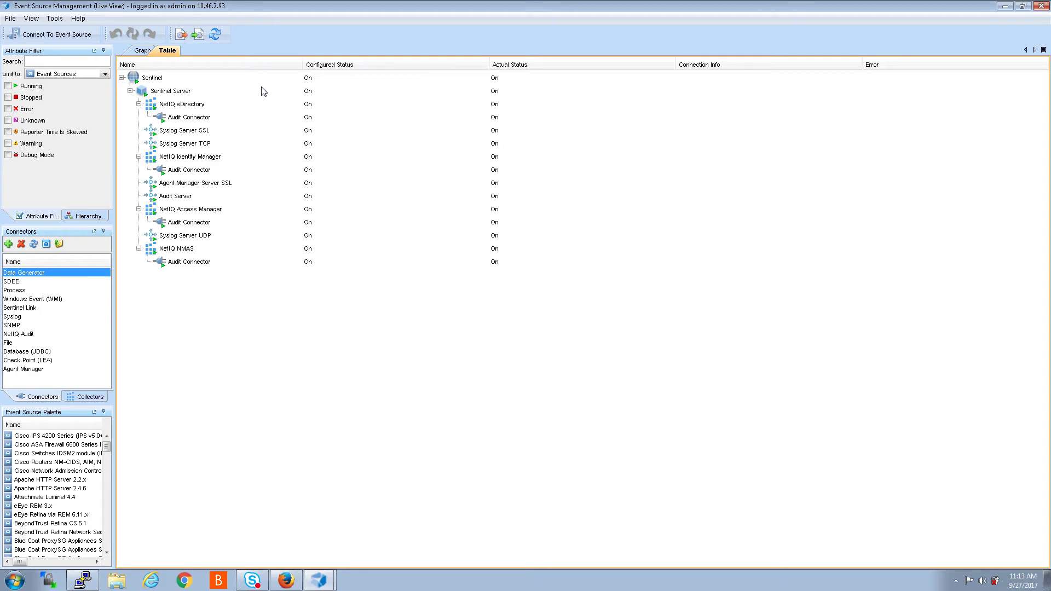
pyautogui.click(142, 51)
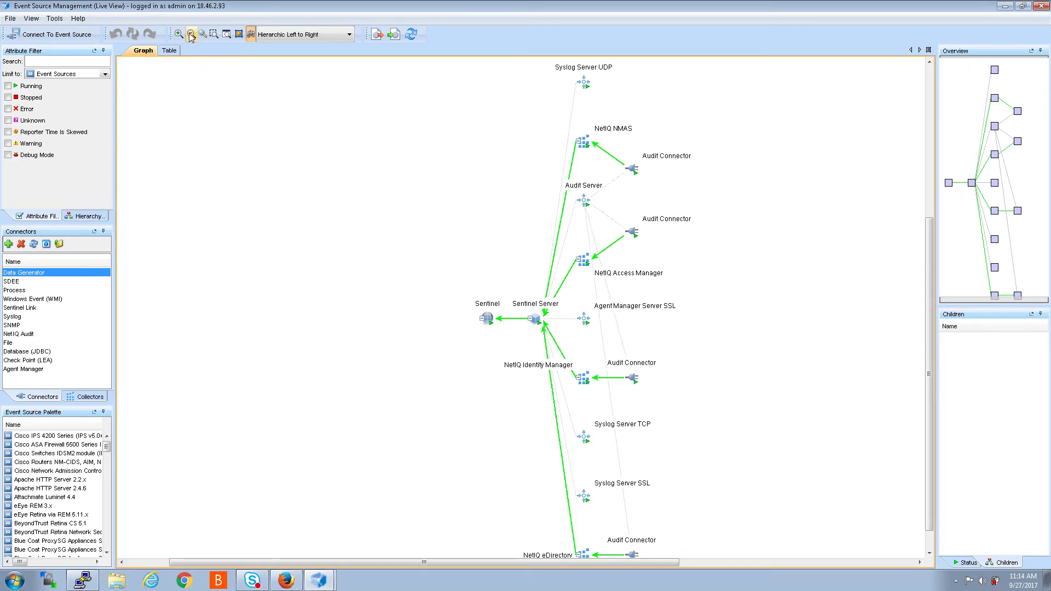
pyautogui.click(170, 51)
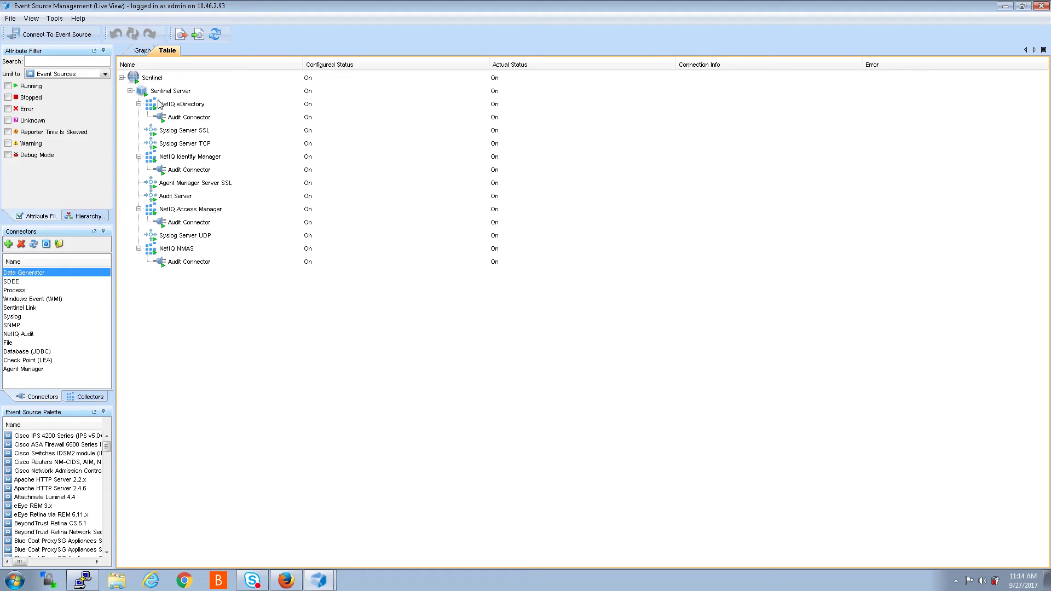
pyautogui.click(141, 92)
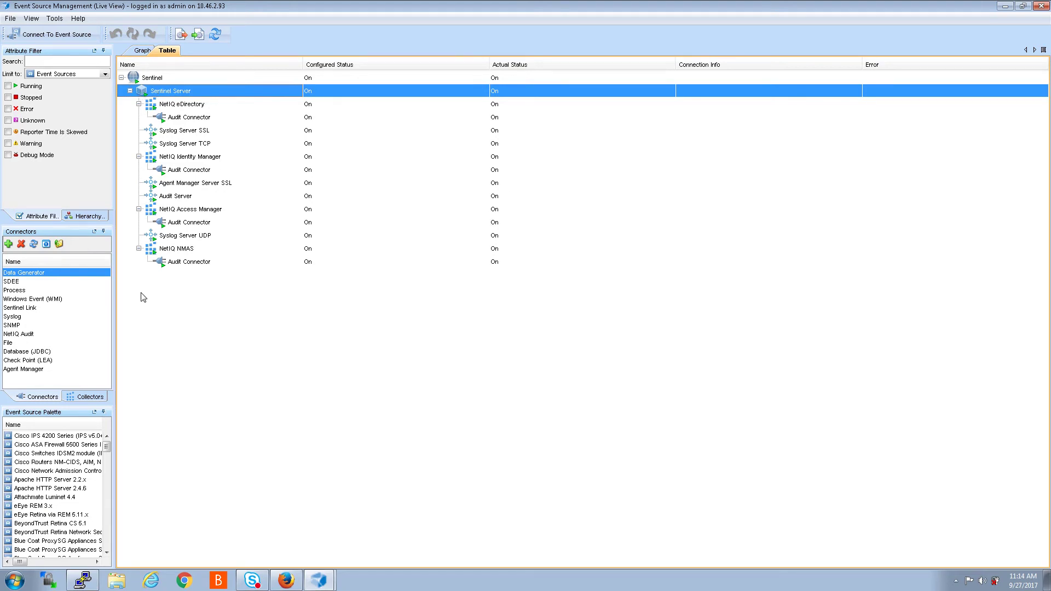
pyautogui.rightClick(145, 91)
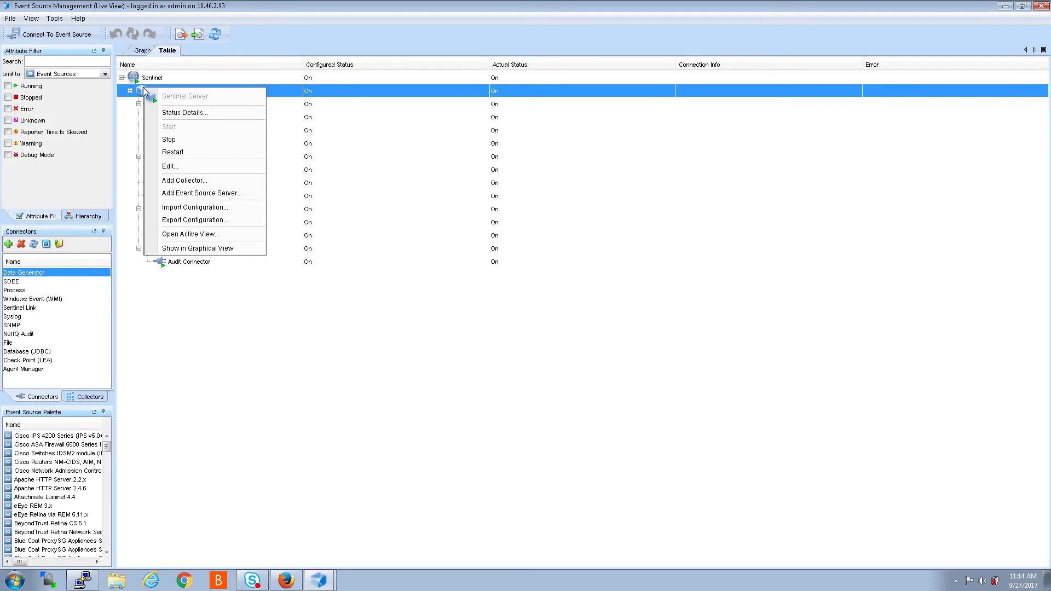
# Step: Start adding an event source server under Sentinel Server and change its TCP port to 1555
pyautogui.click(192, 194)
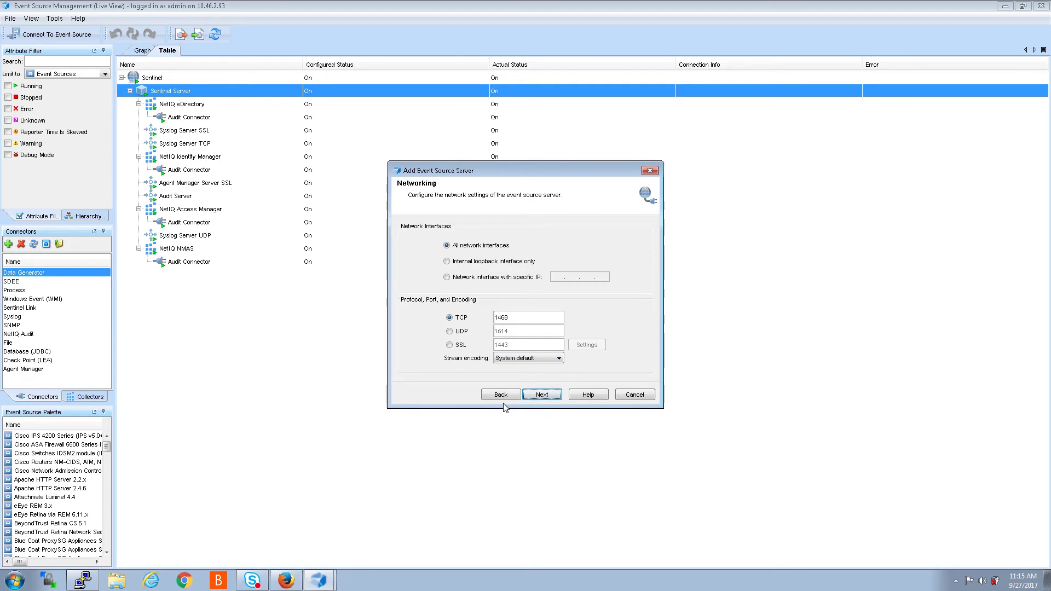
pyautogui.doubleClick(511, 317)
pyautogui.write('1555')
# Step: Finish the wizard with the server set to run, then open the new Syslog Server's actions
pyautogui.click(542, 395)
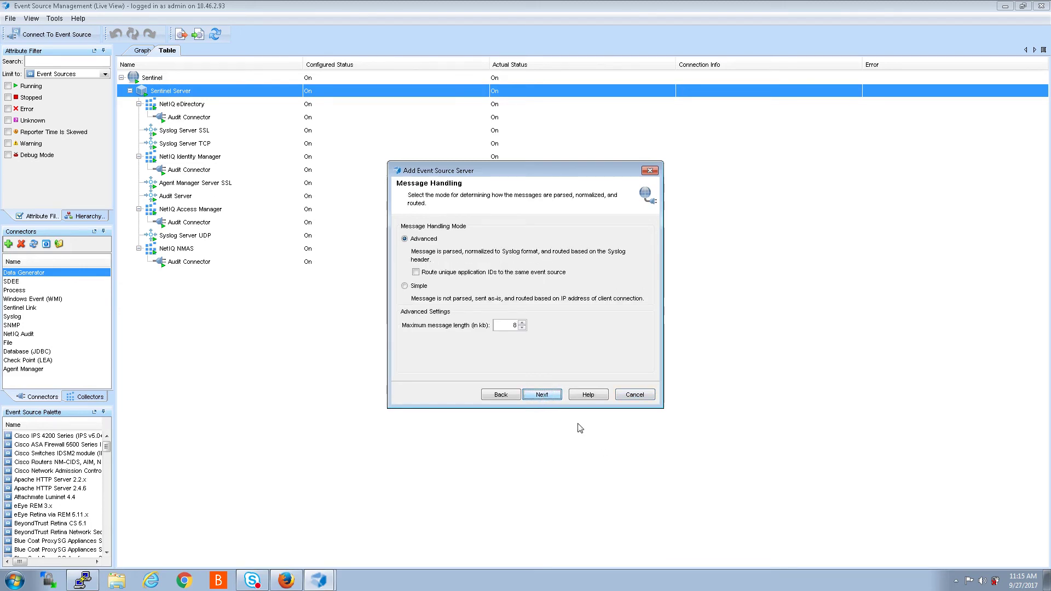
pyautogui.click(543, 395)
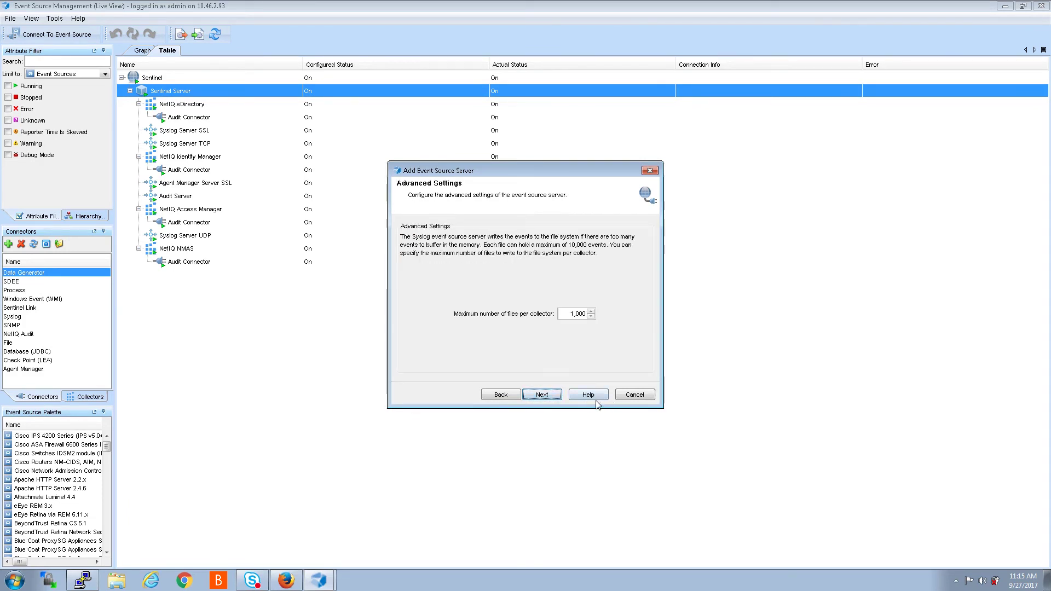
pyautogui.click(541, 395)
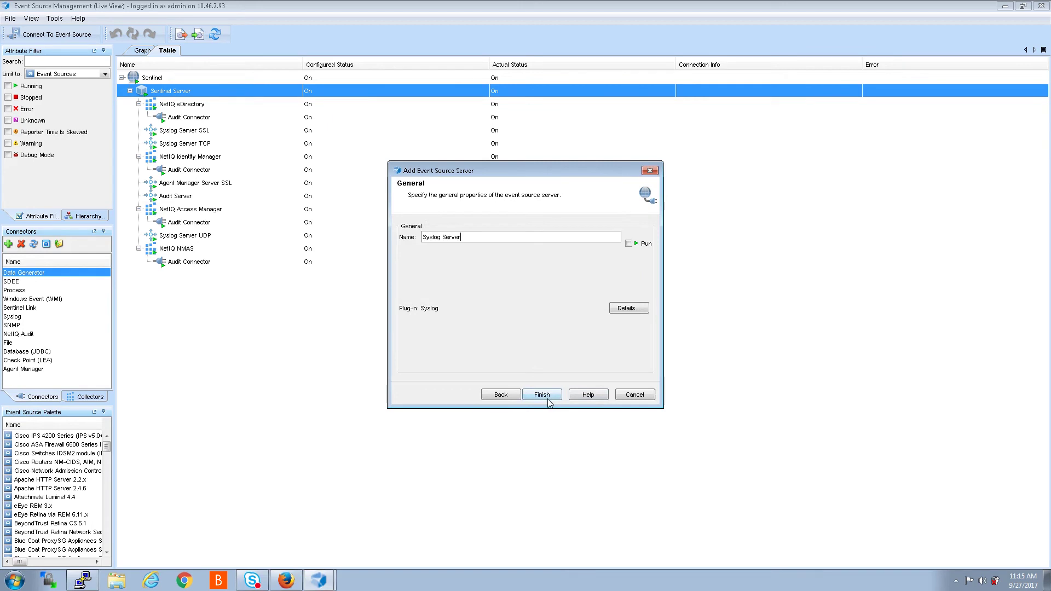
pyautogui.click(628, 244)
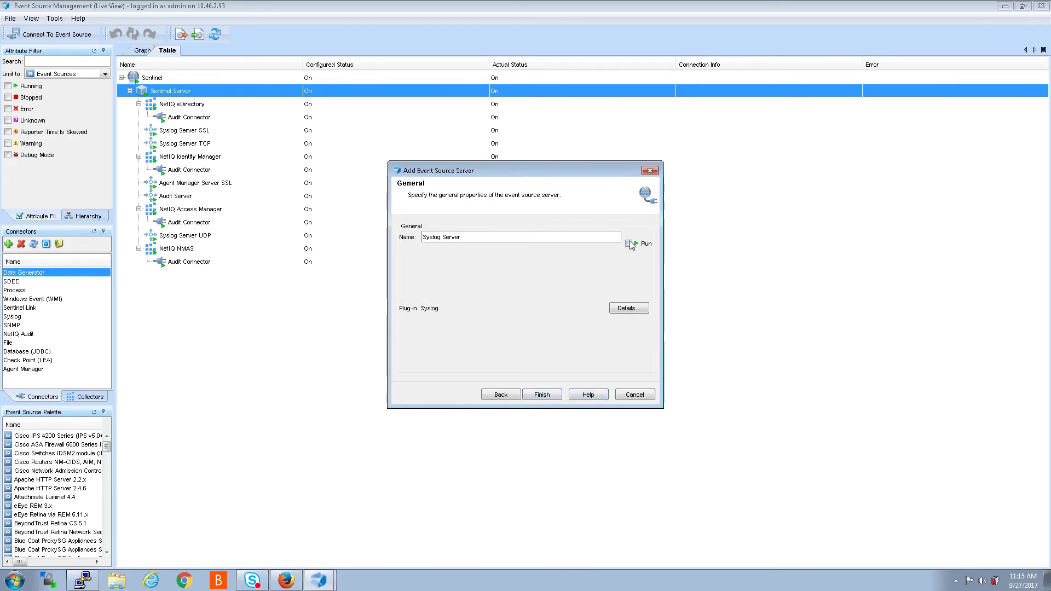
pyautogui.click(540, 396)
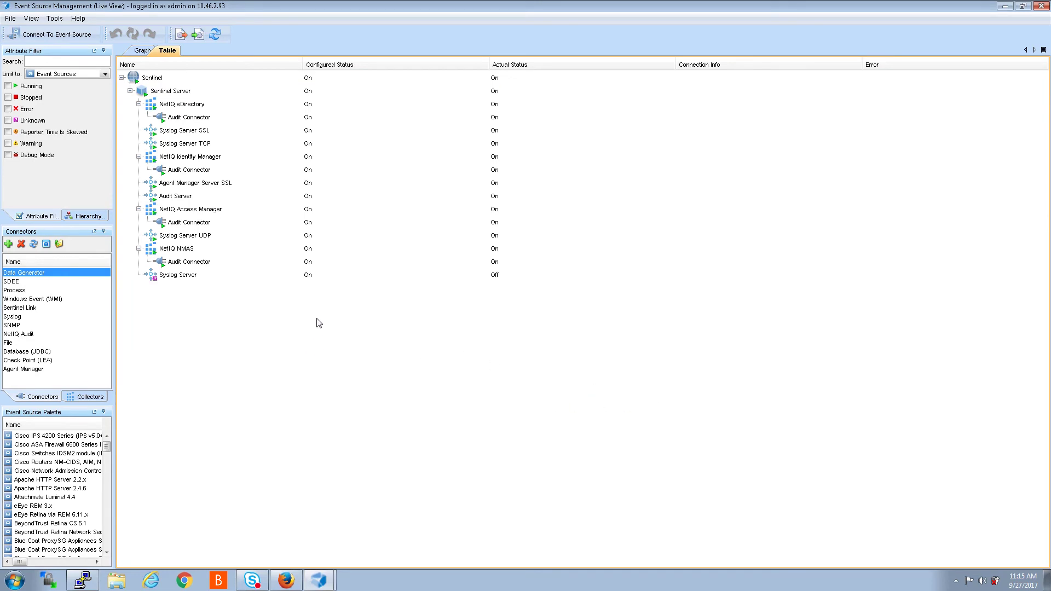
pyautogui.click(173, 277)
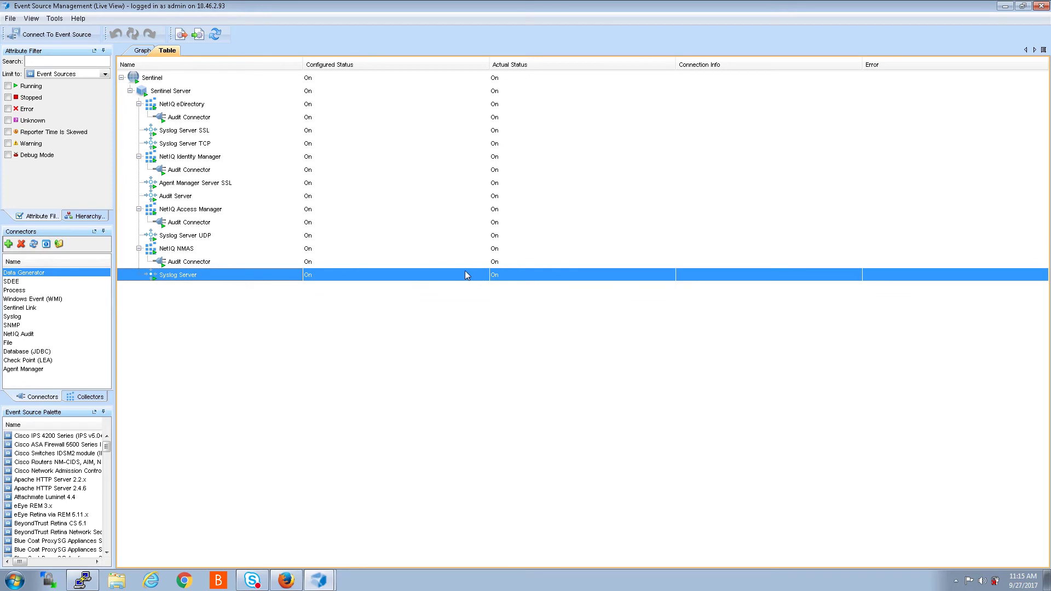
pyautogui.rightClick(183, 278)
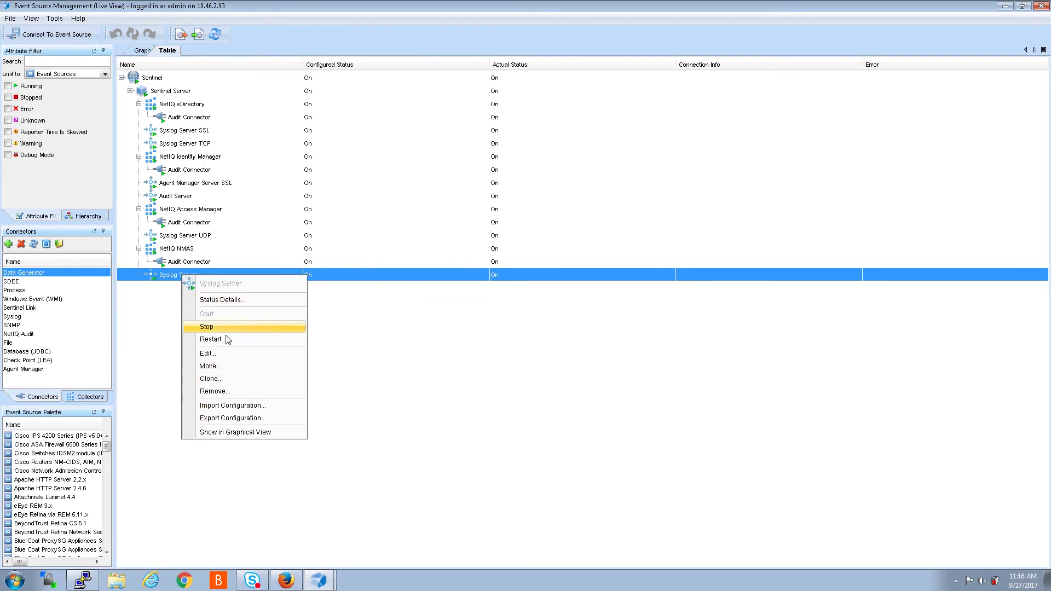
pyautogui.click(222, 354)
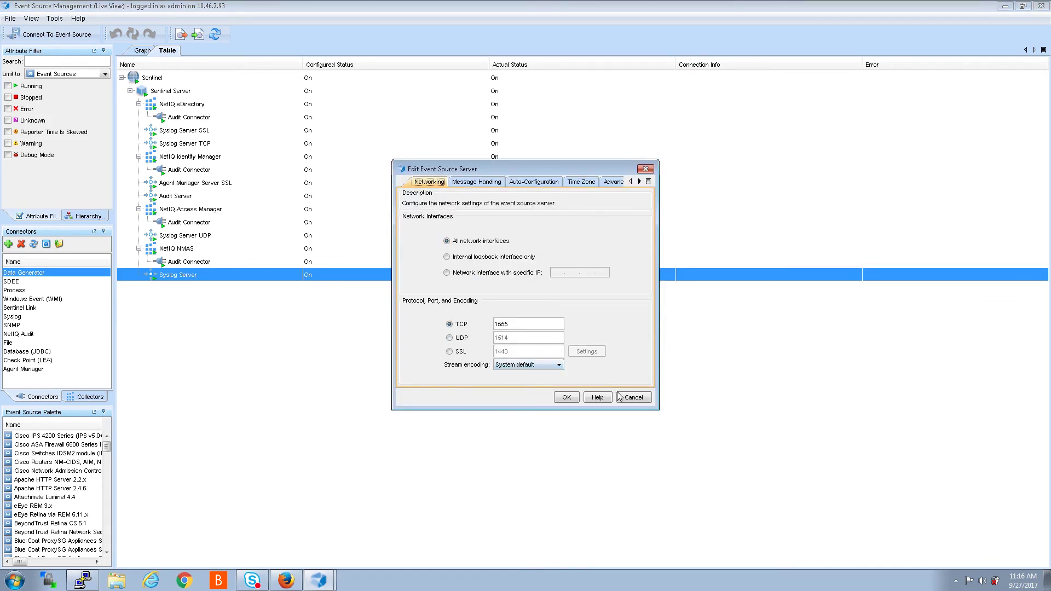
pyautogui.click(645, 169)
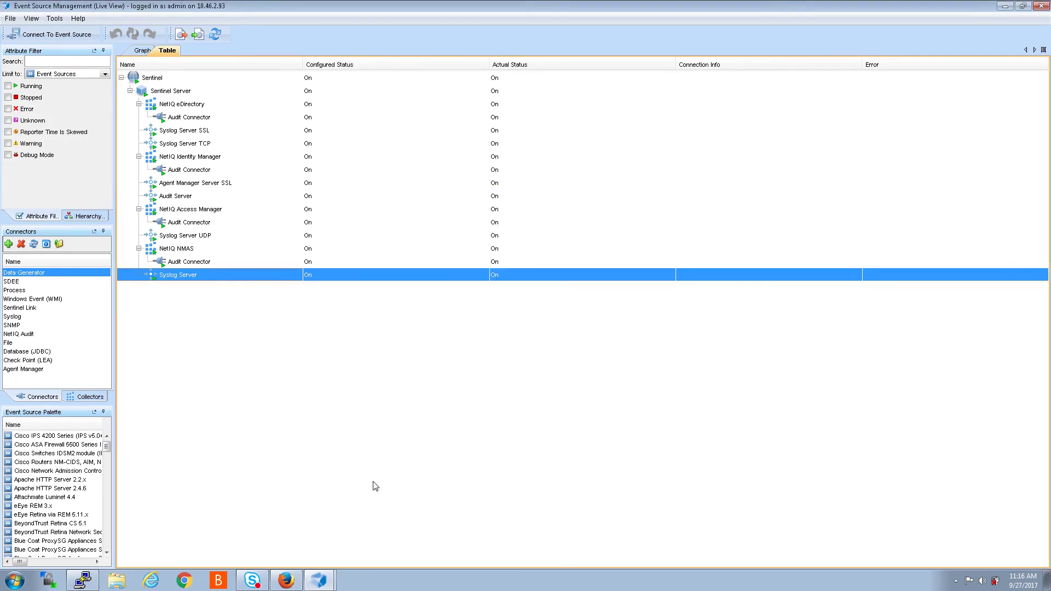
pyautogui.click(82, 580)
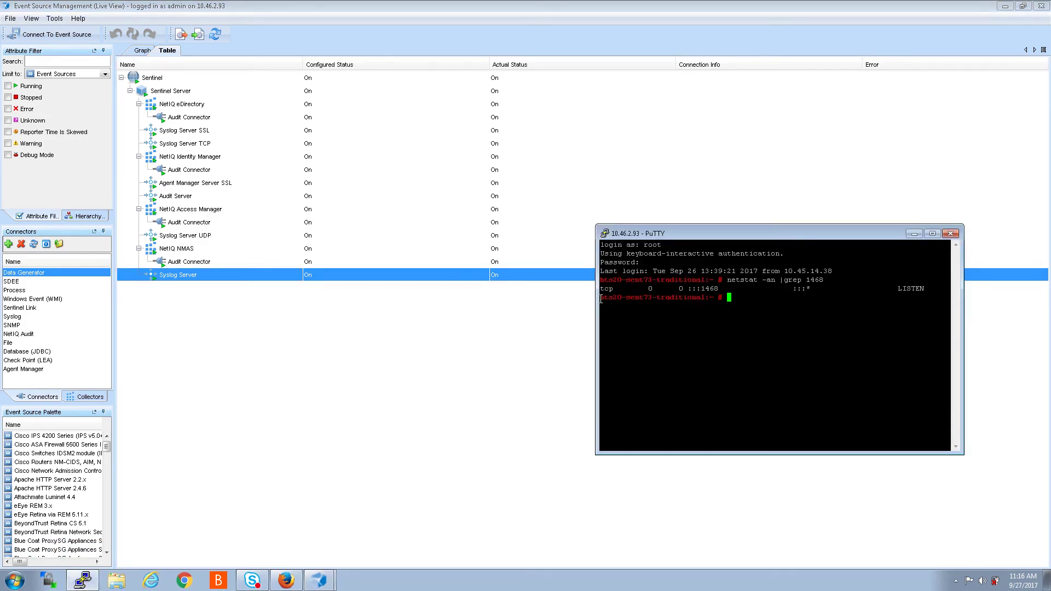
# Step: Rerun netstat for port 1555 to confirm it's listening, close PuTTY, then select NetIQ Identity Manager
pyautogui.press('Up')
pyautogui.press('Return')
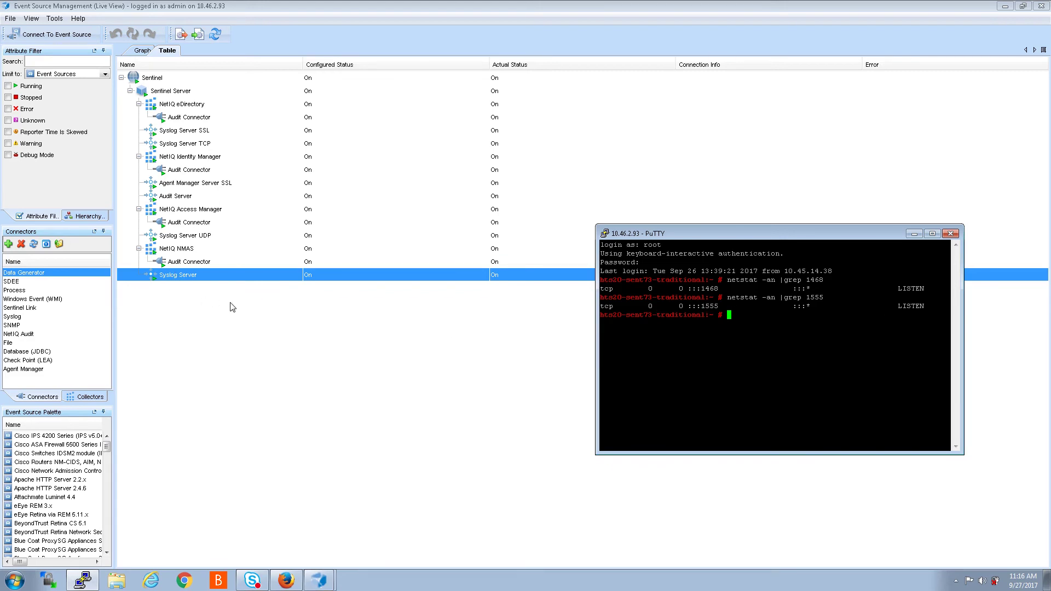
pyautogui.click(950, 233)
pyautogui.click(536, 328)
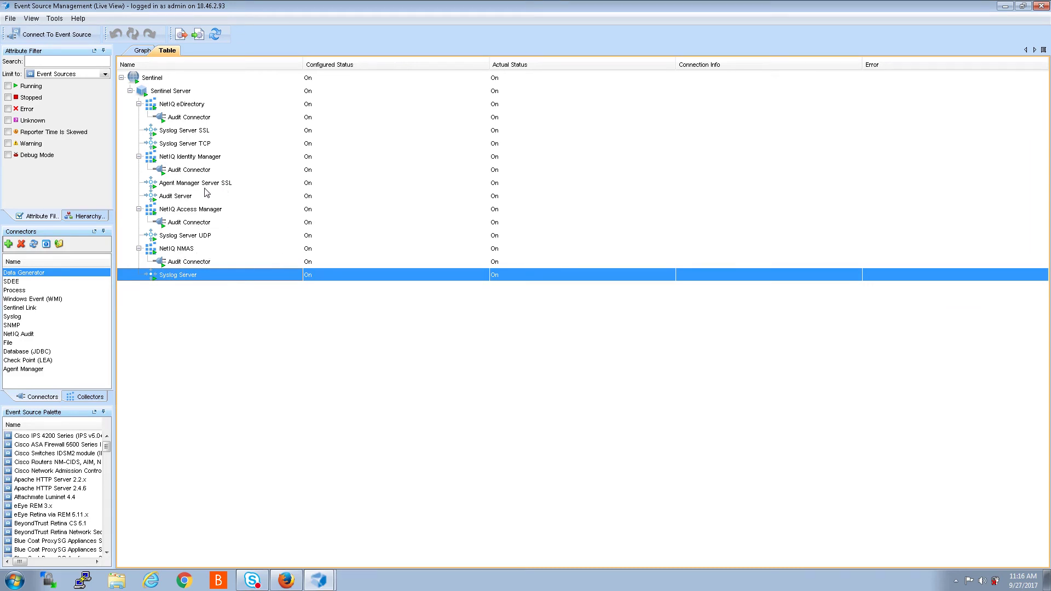
pyautogui.click(170, 158)
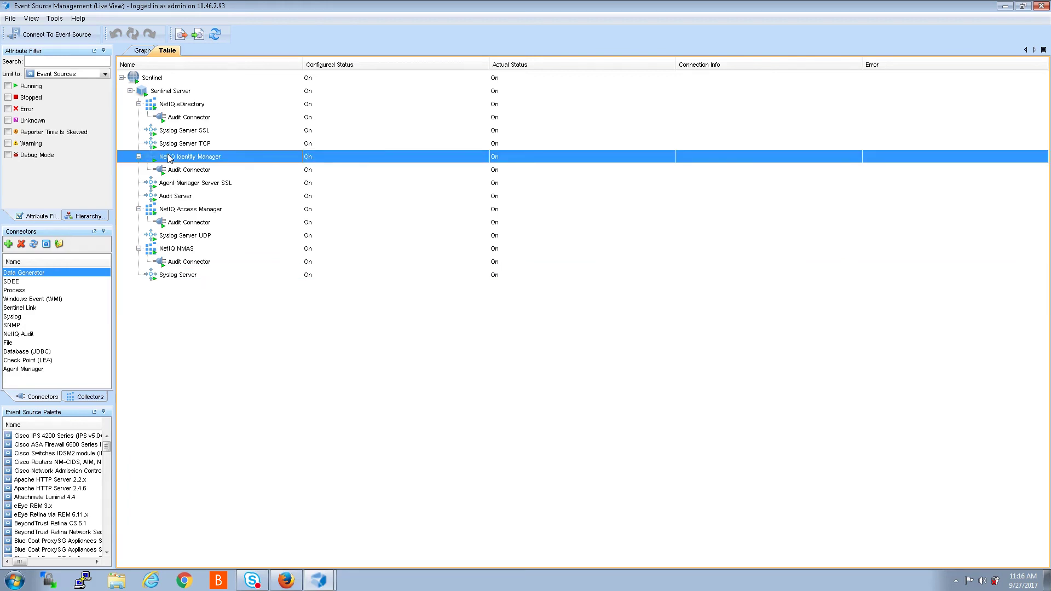
pyautogui.rightClick(169, 158)
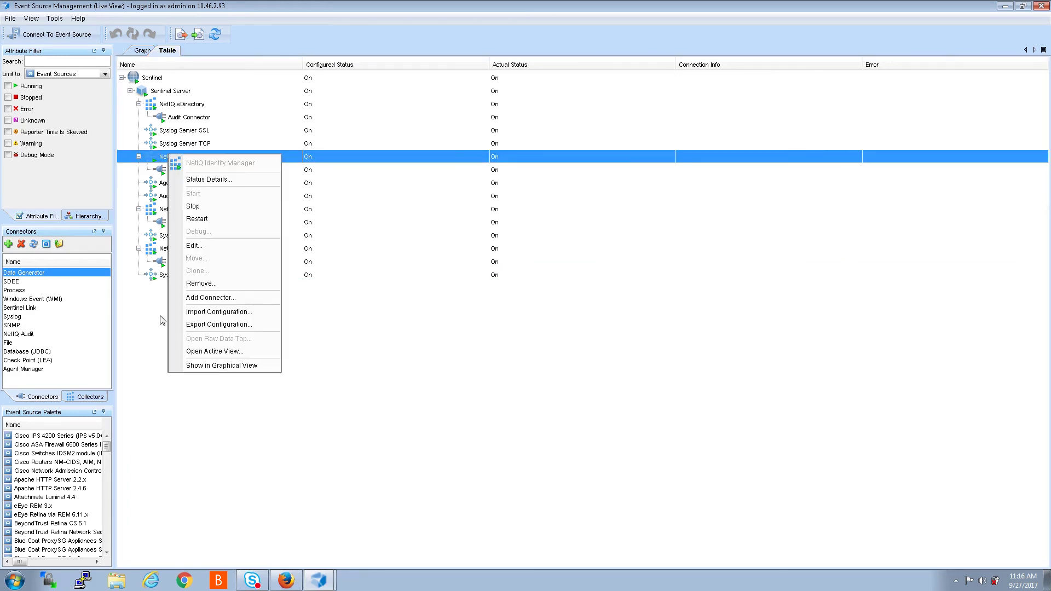
pyautogui.click(212, 298)
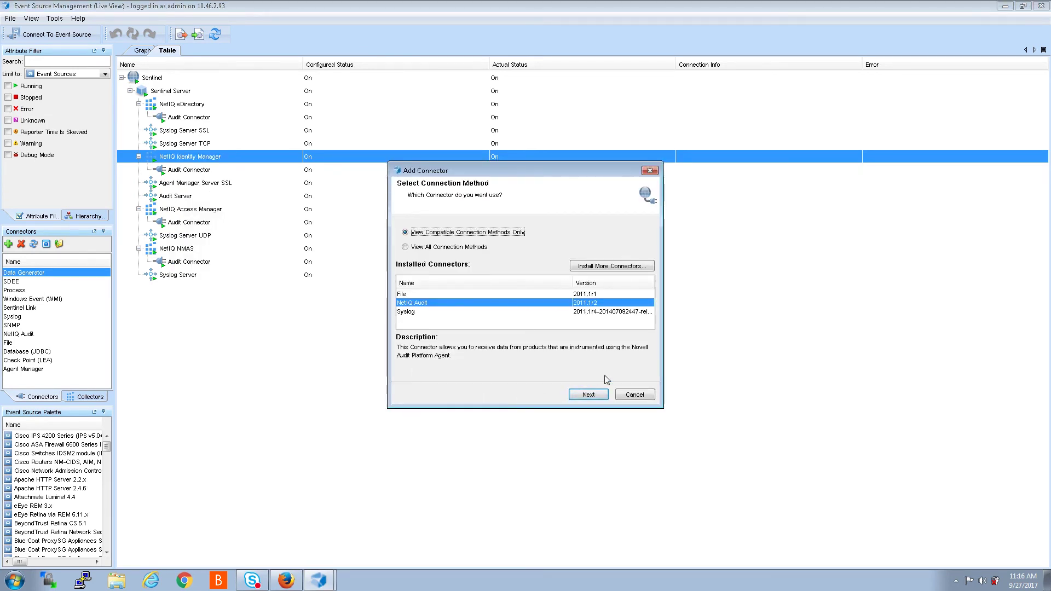
pyautogui.click(404, 312)
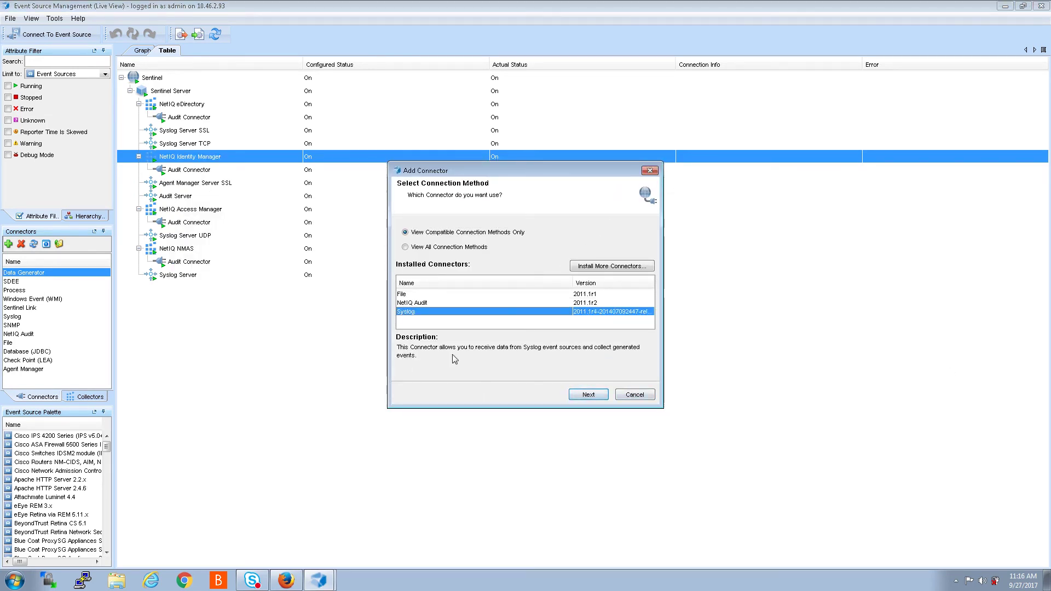
pyautogui.click(594, 395)
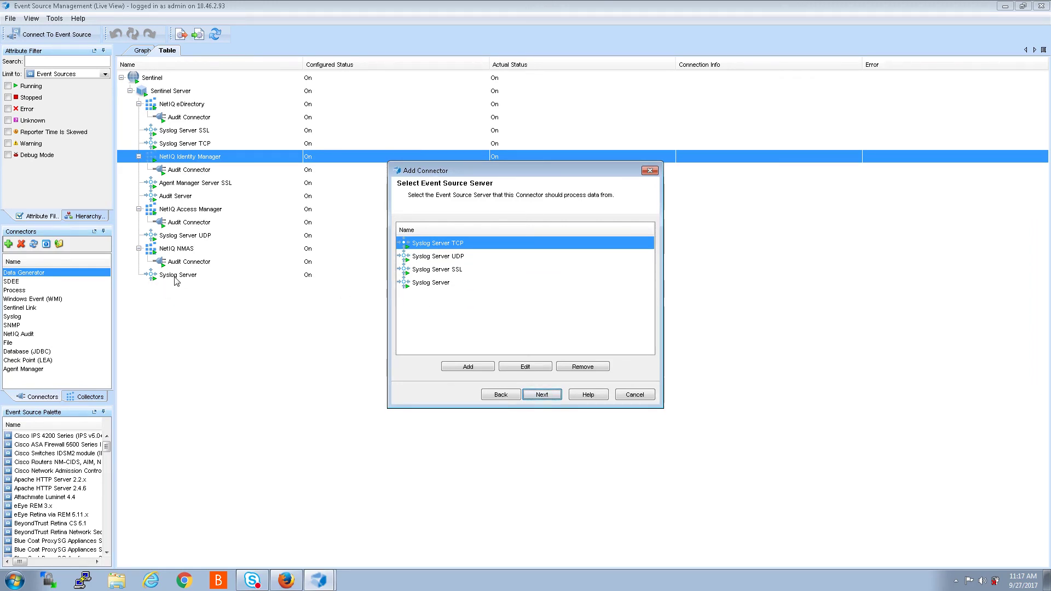
pyautogui.click(431, 283)
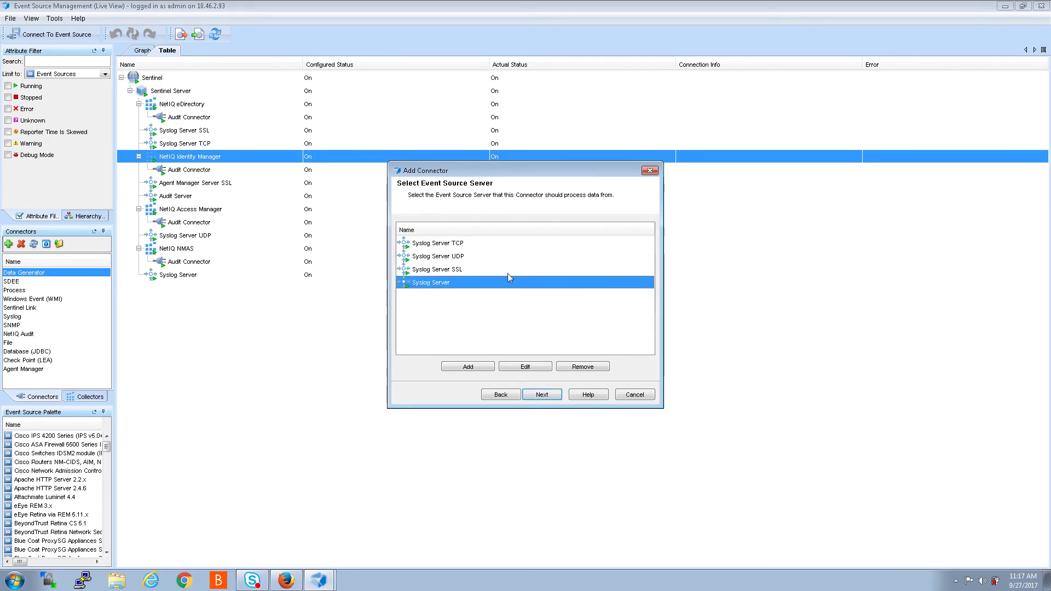
pyautogui.click(650, 171)
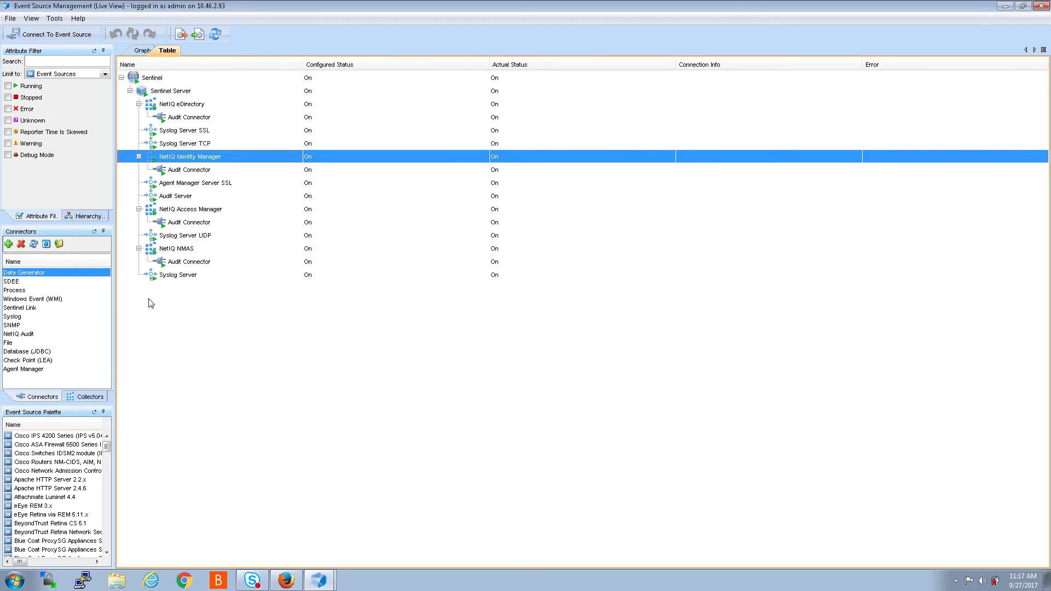
# Step: Edit the TCP port 1555 Syslog Server and change its General name to 'Syslog Server 1555'
pyautogui.click(167, 277)
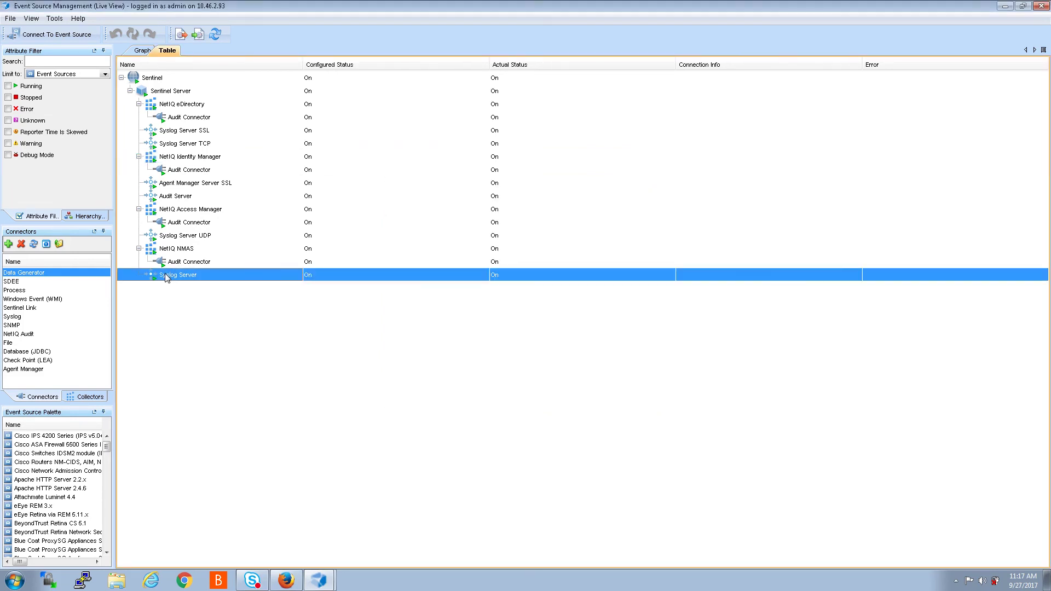
pyautogui.rightClick(167, 276)
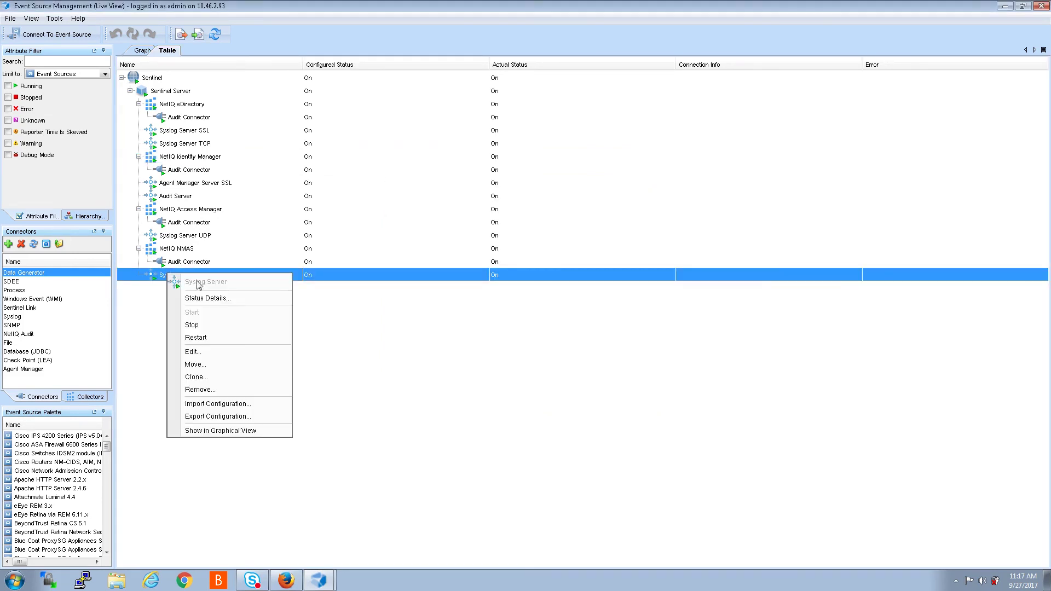
pyautogui.click(192, 352)
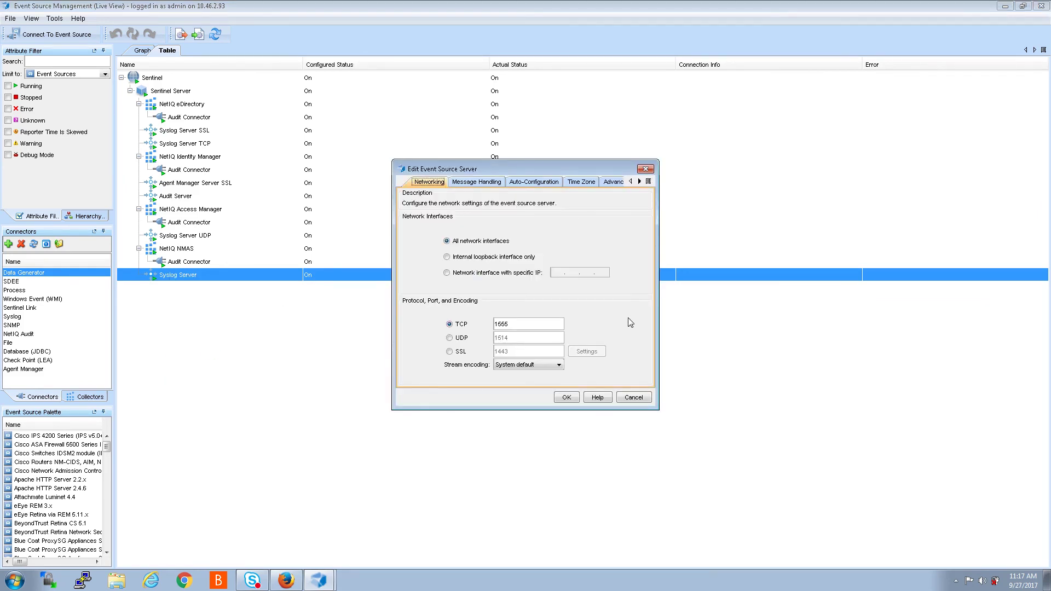
pyautogui.click(639, 182)
pyautogui.click(639, 182)
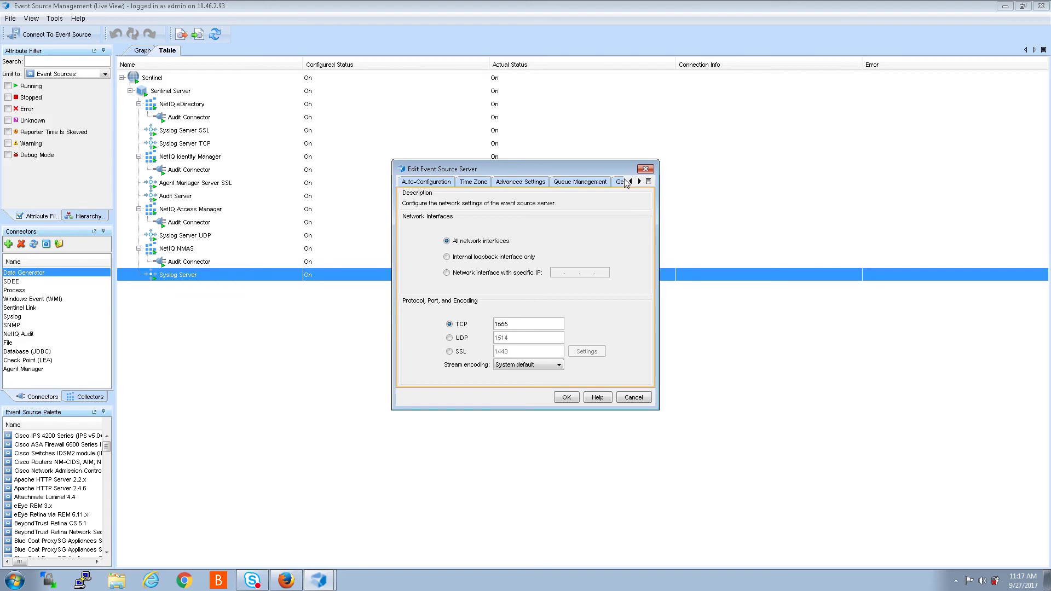
pyautogui.click(639, 182)
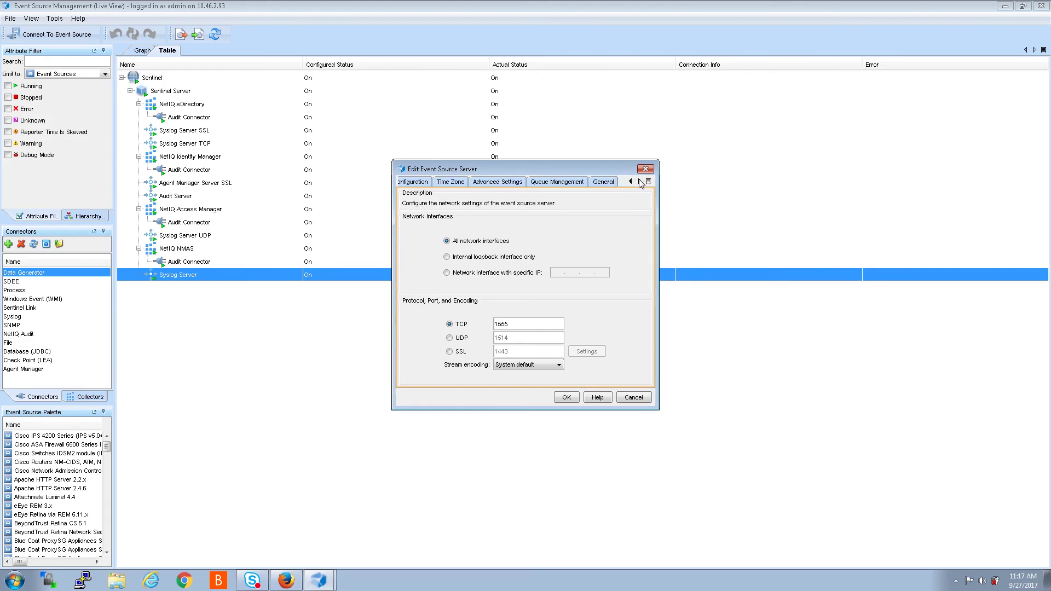
pyautogui.click(605, 182)
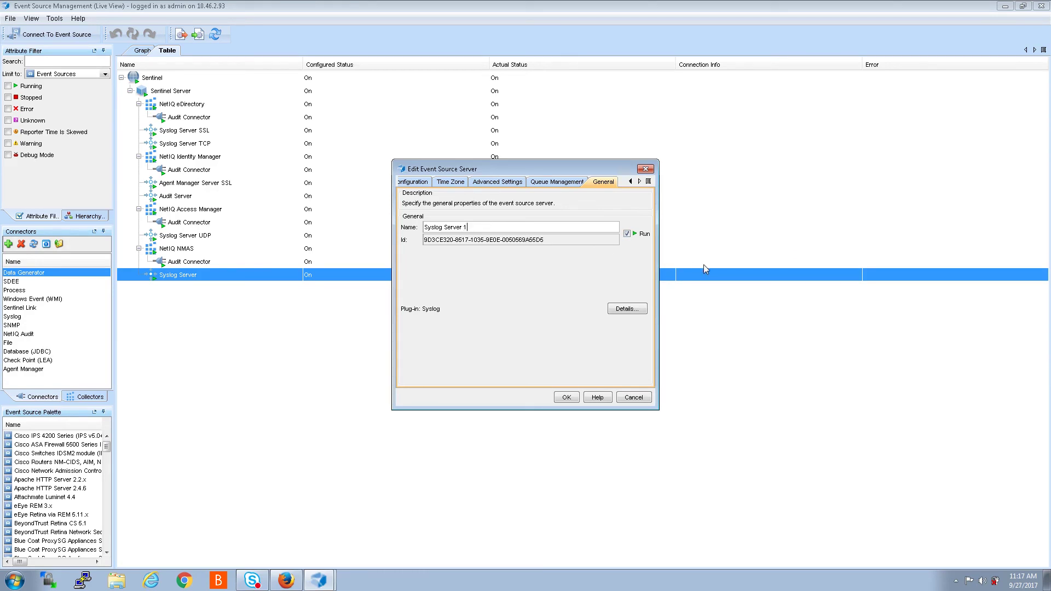
pyautogui.write('555')
pyautogui.click(565, 398)
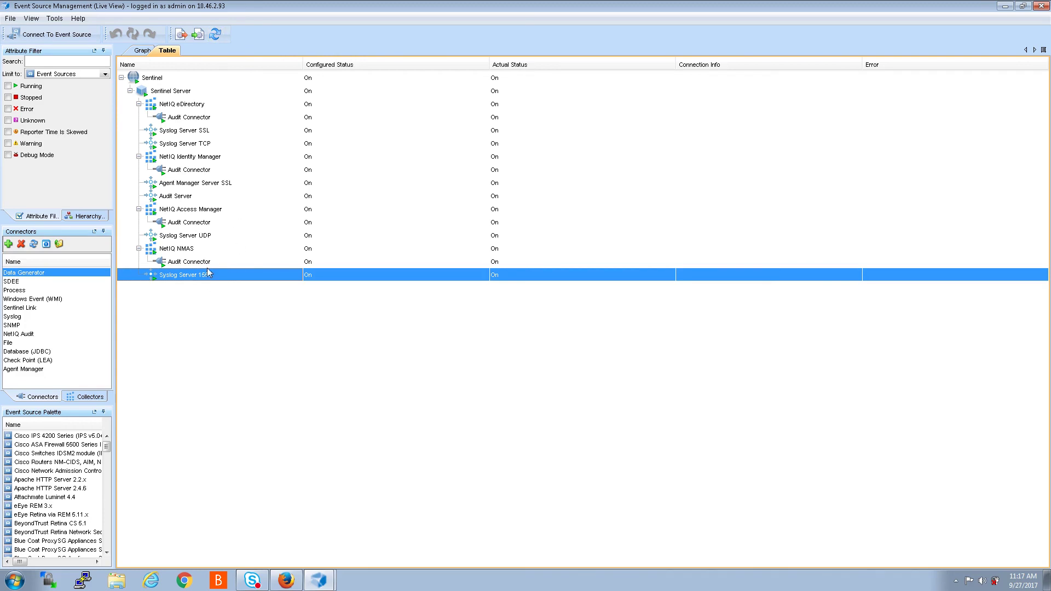
pyautogui.rightClick(154, 162)
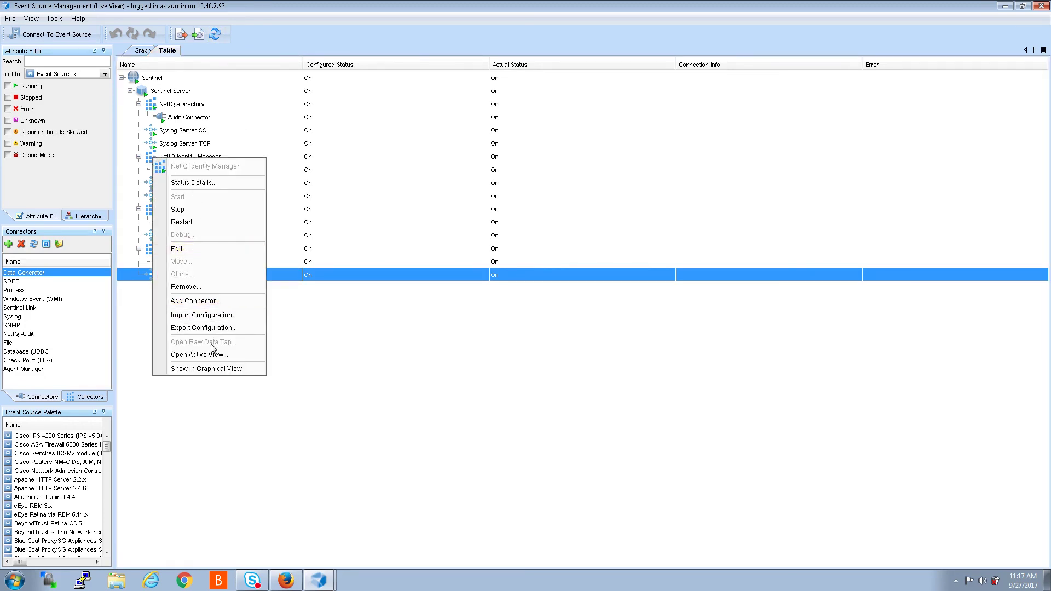
# Step: Create a Syslog connector under NetIQ Identity Manager with Syslog Server 1555 as its source, keeping default options
pyautogui.click(196, 301)
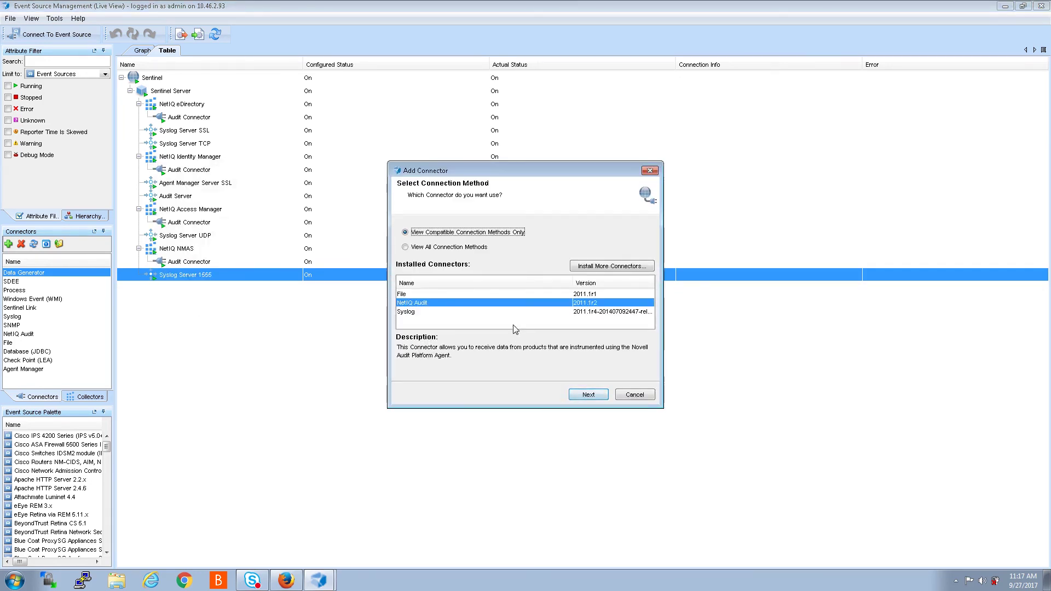
pyautogui.click(415, 312)
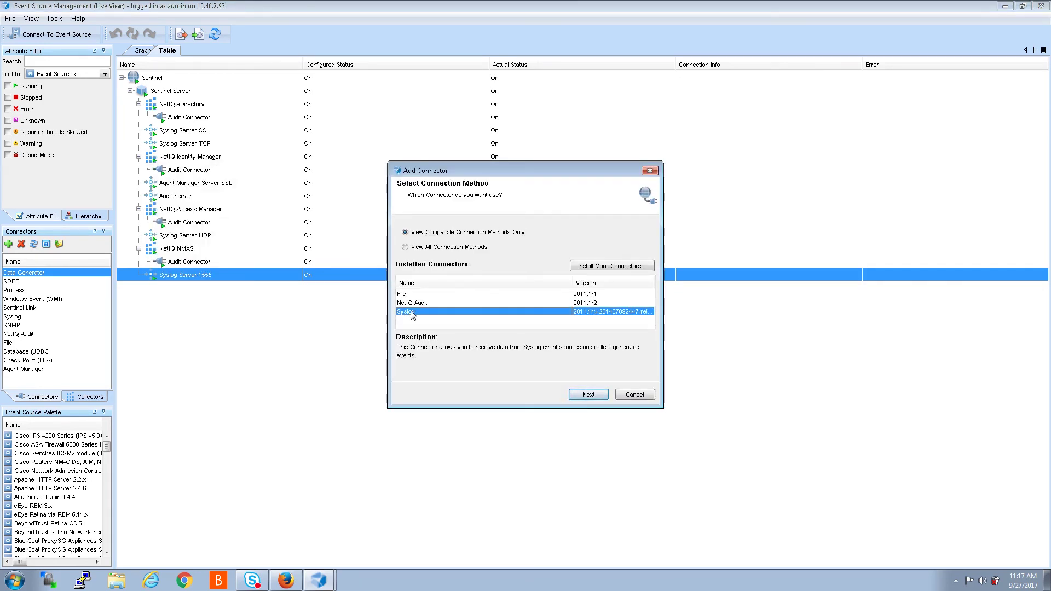
pyautogui.click(588, 395)
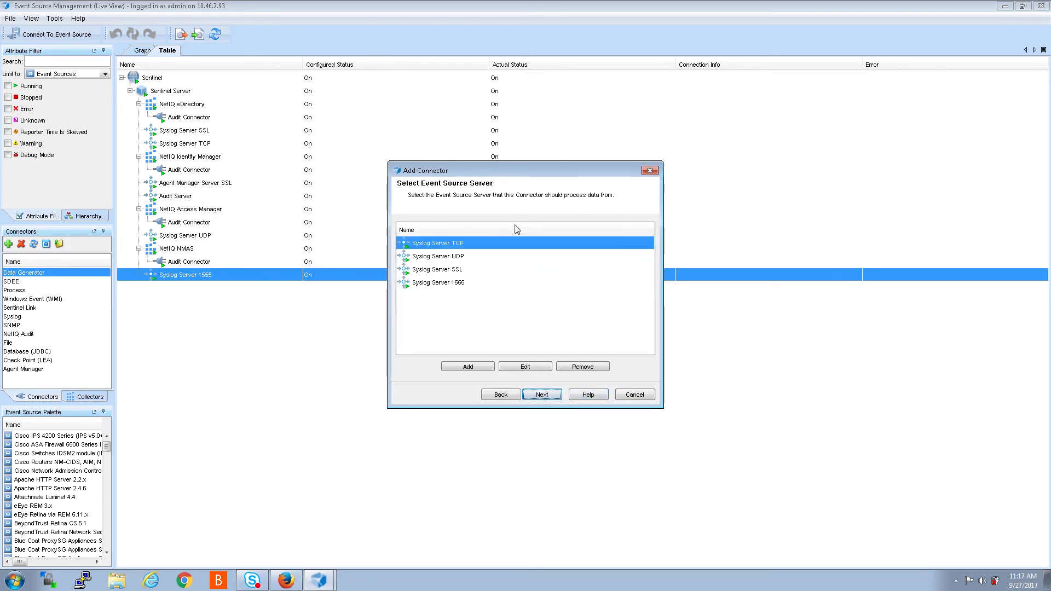
pyautogui.click(421, 284)
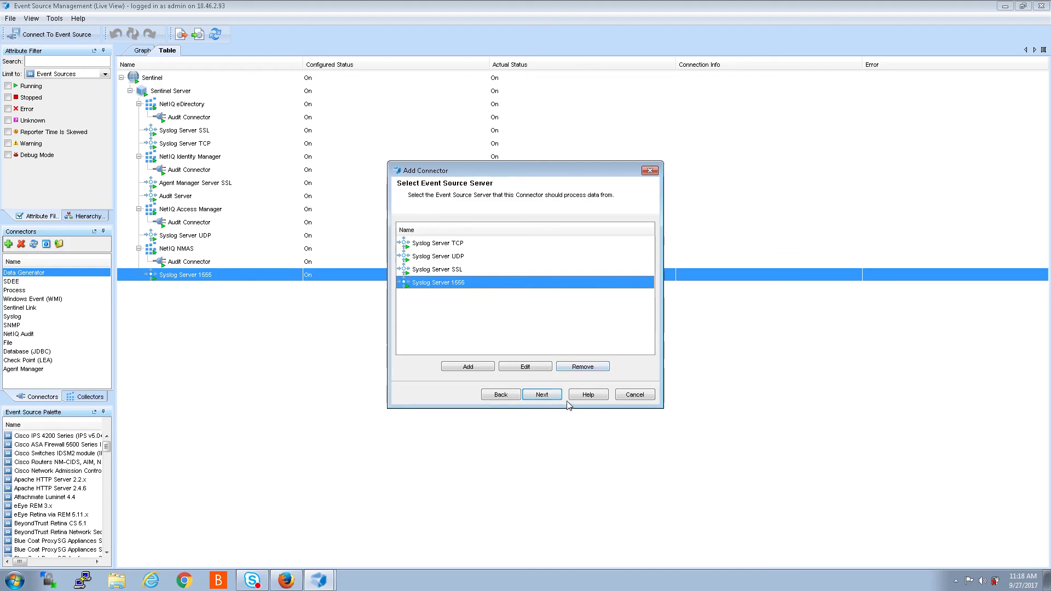
pyautogui.click(537, 395)
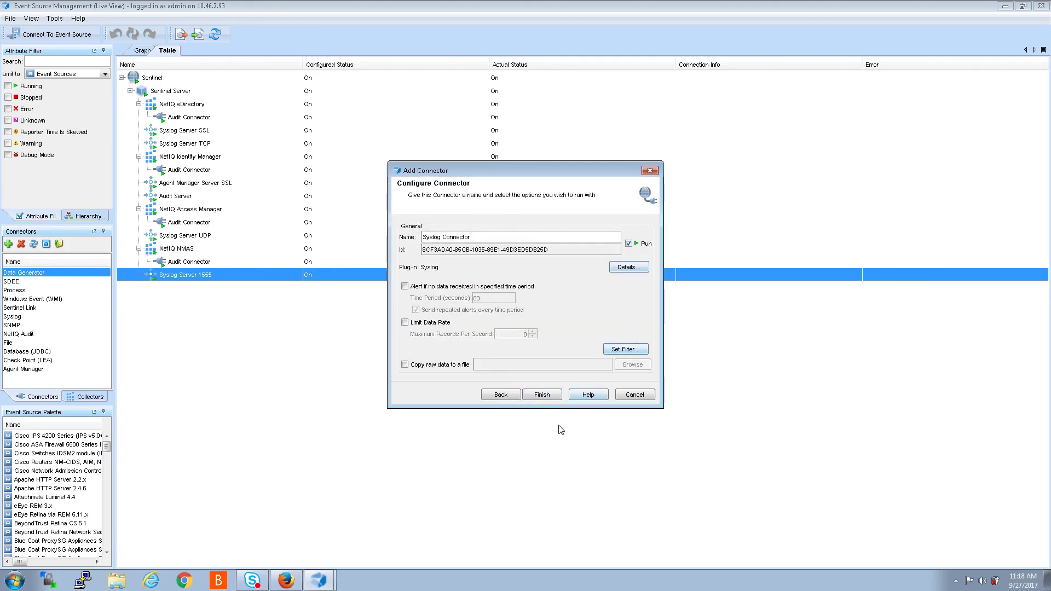
pyautogui.click(547, 396)
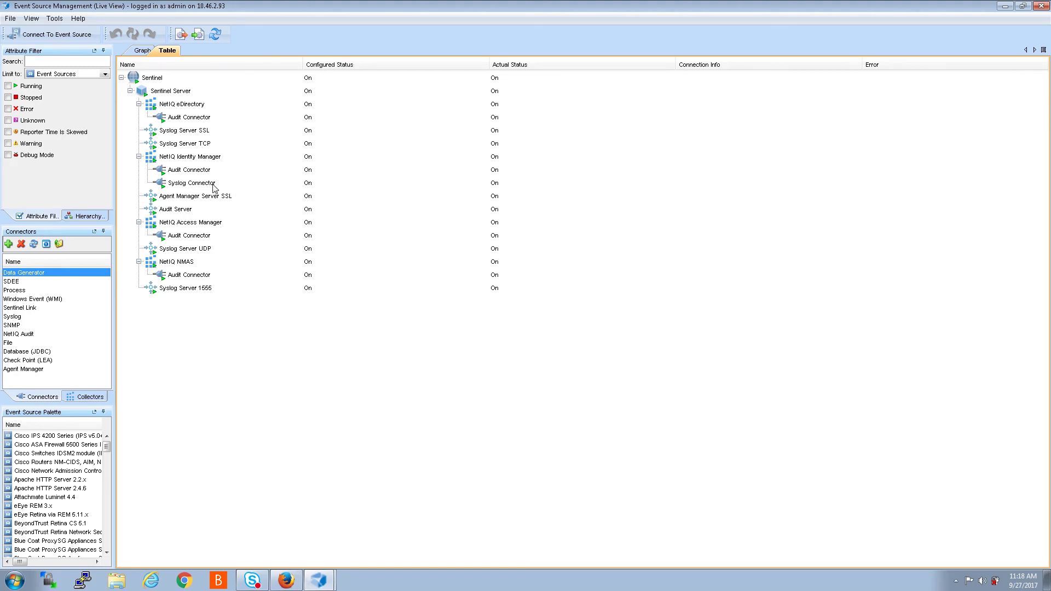
pyautogui.click(178, 186)
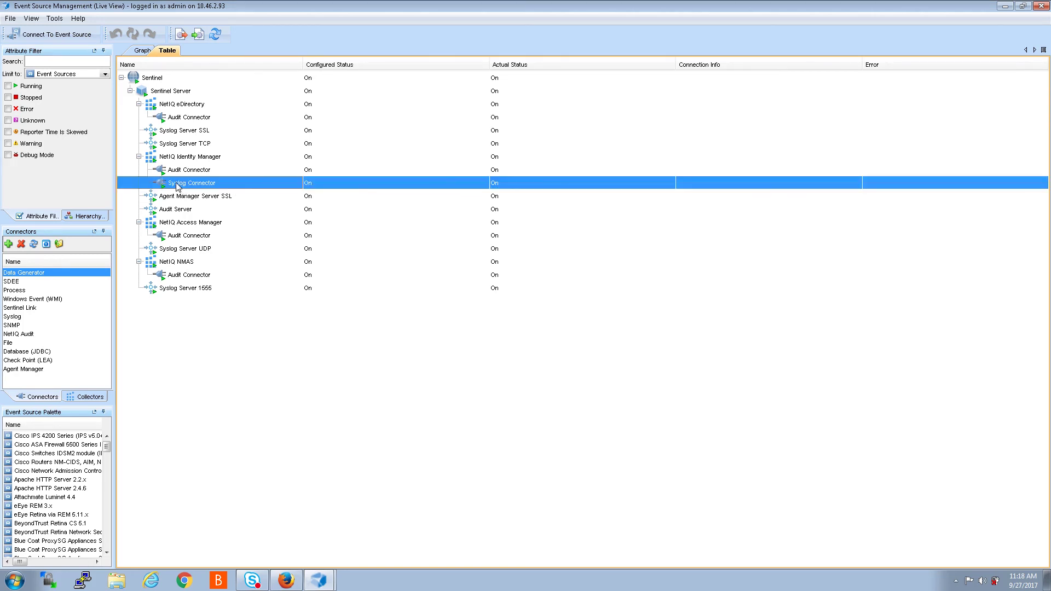
pyautogui.rightClick(178, 187)
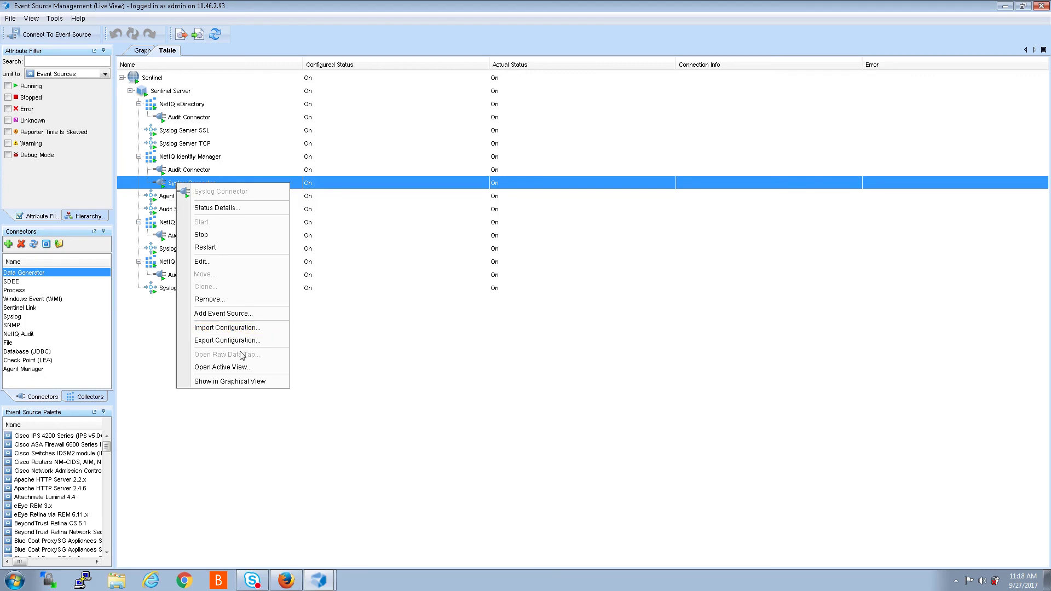
pyautogui.click(201, 261)
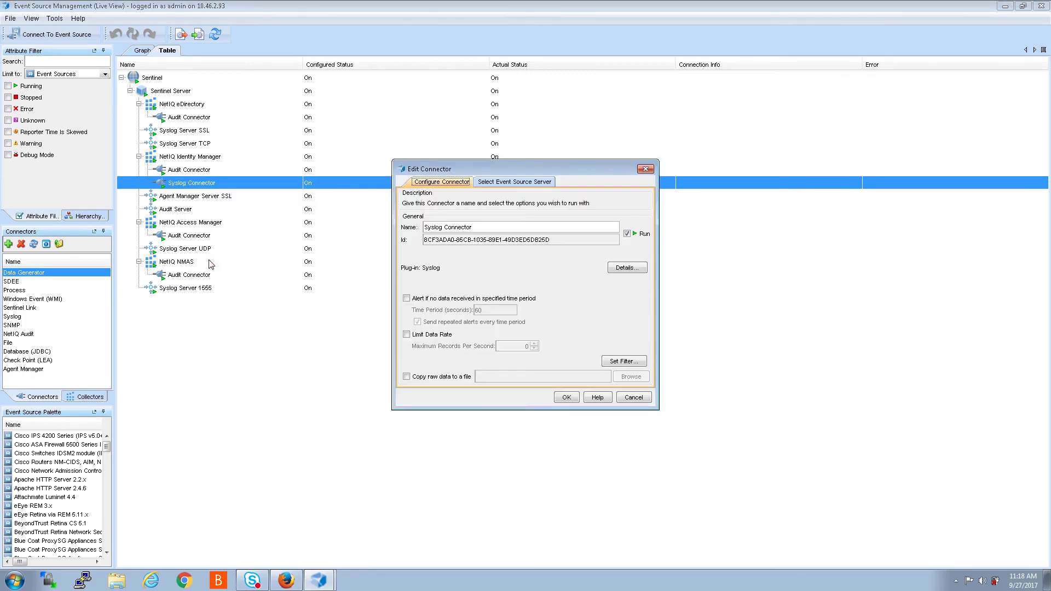
pyautogui.click(507, 182)
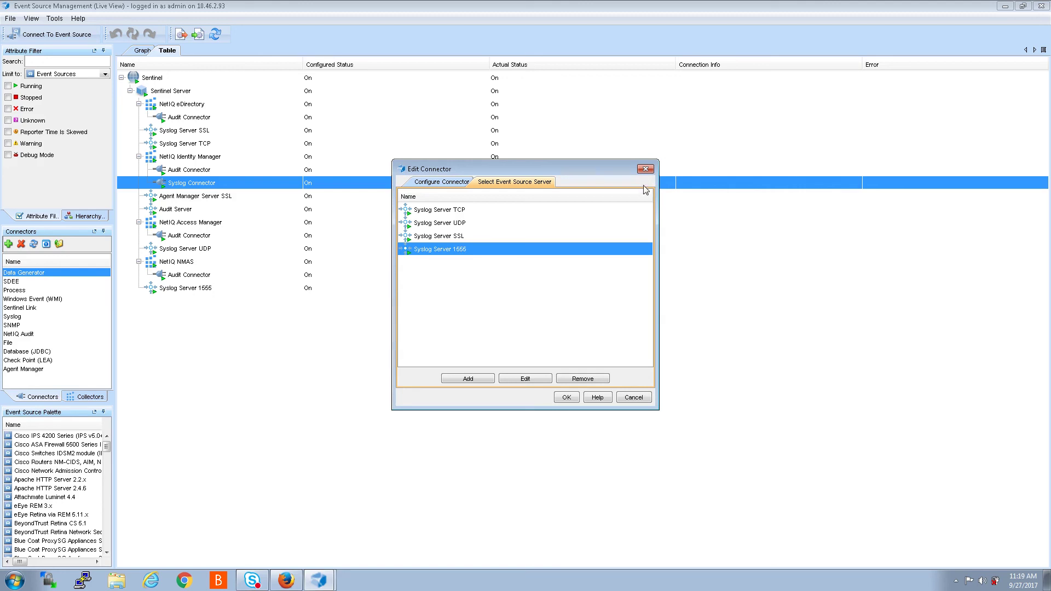
pyautogui.click(645, 170)
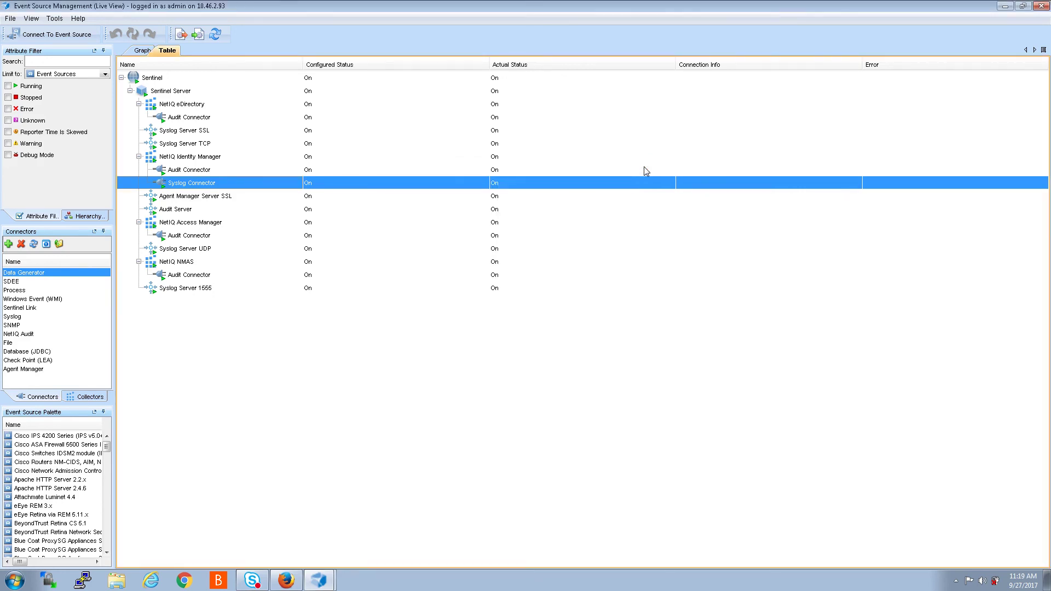